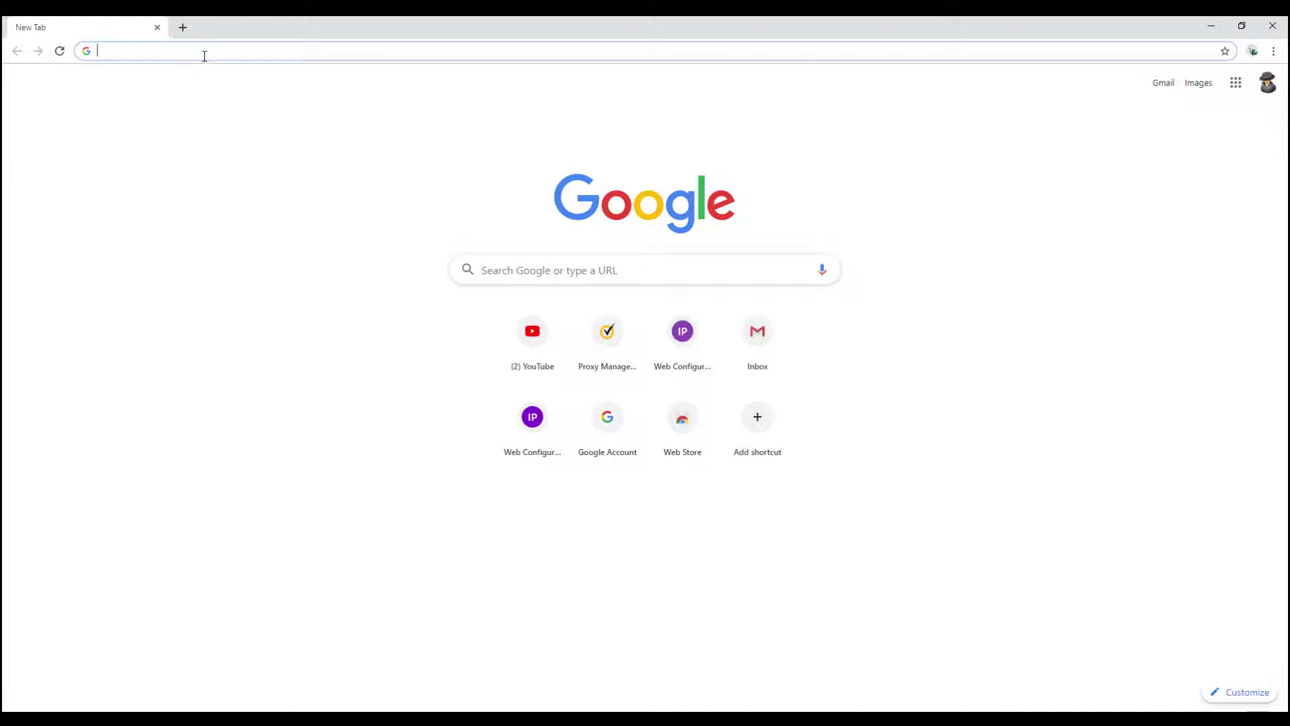
- Wait for the ProxySG-SWG VM to report 'Management Console started', then focus Chrome's address bar
left_click(205, 55)
type("htp")
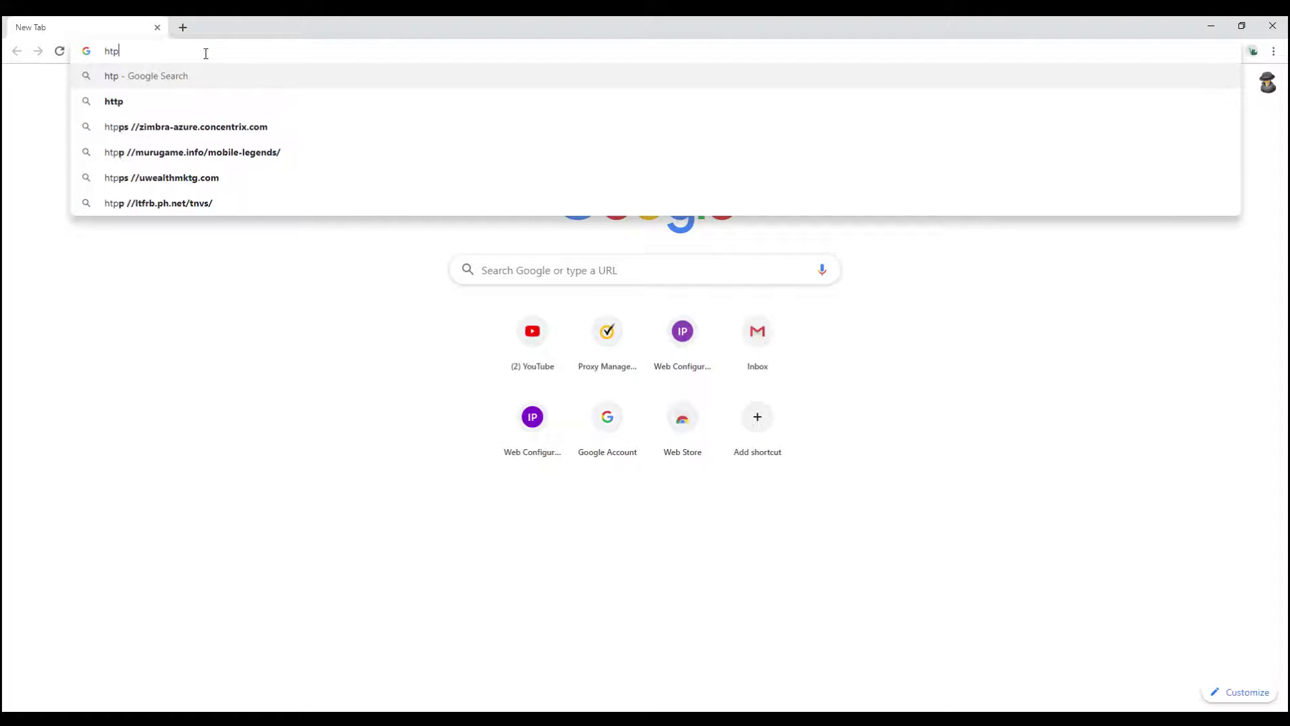
key("BackSpace")
type("tps")
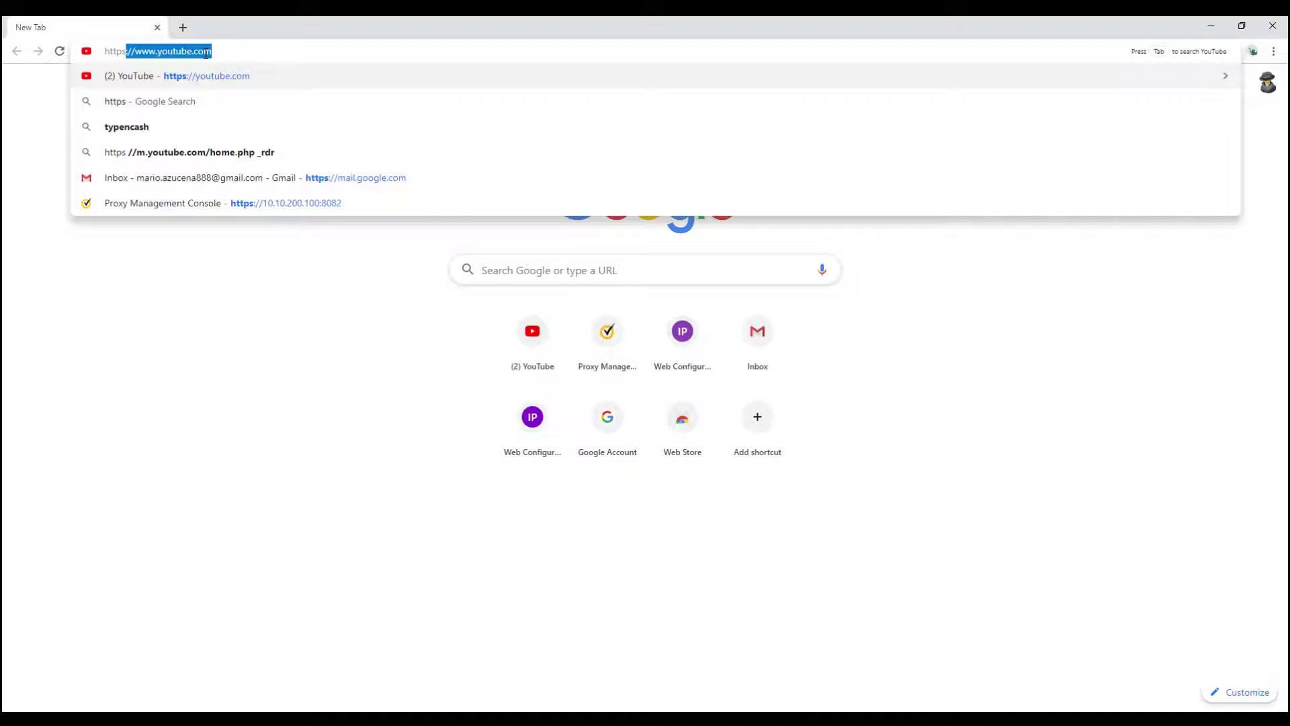
type("://1")
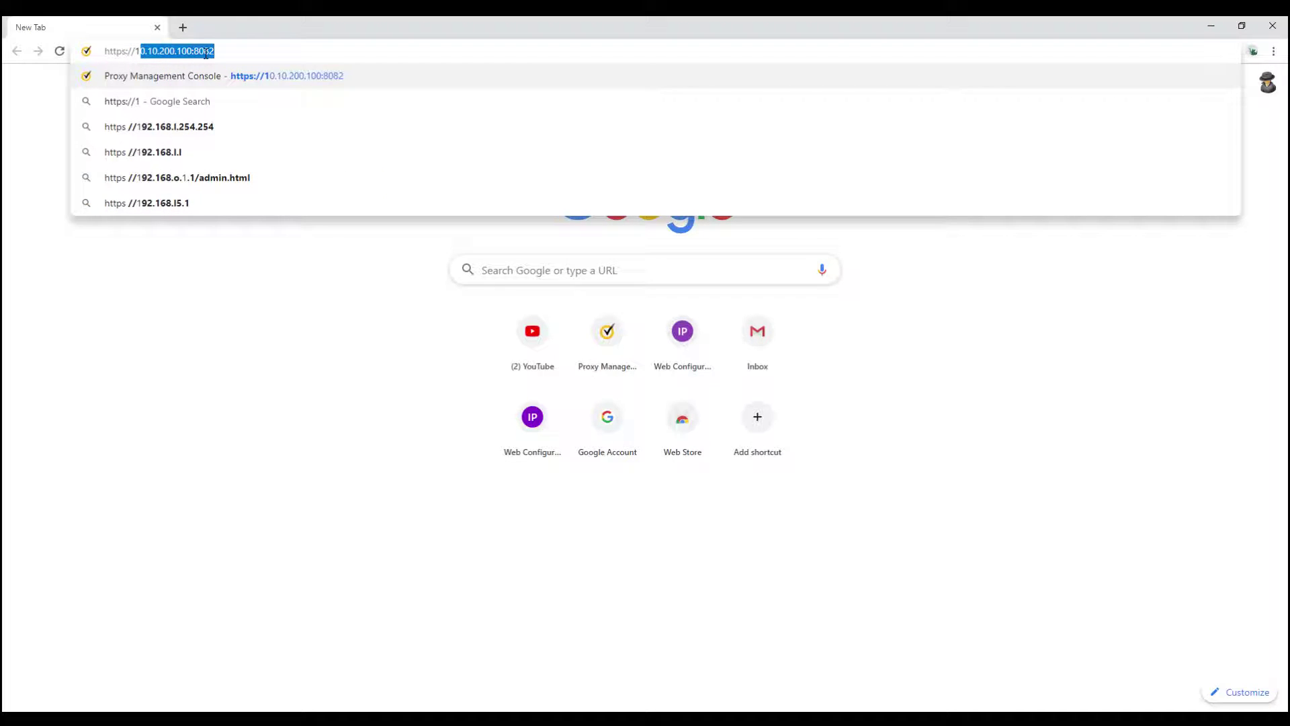
key("Right")
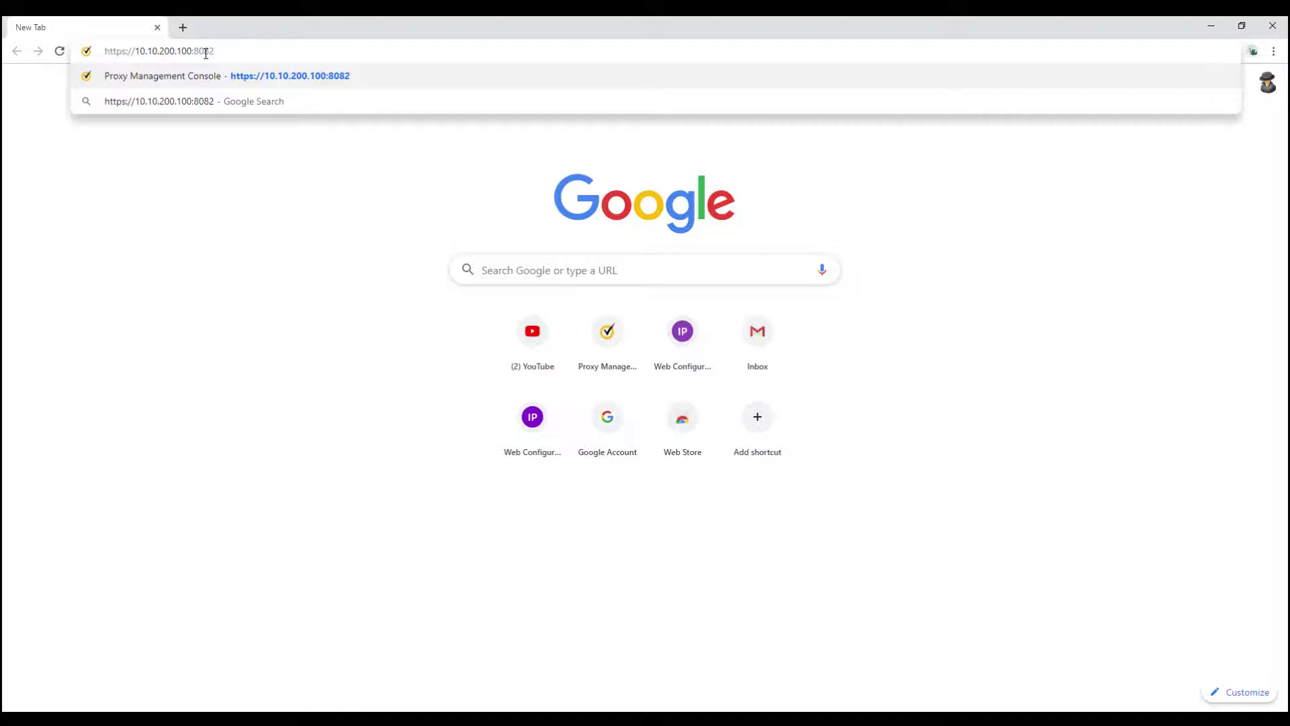
key("Return")
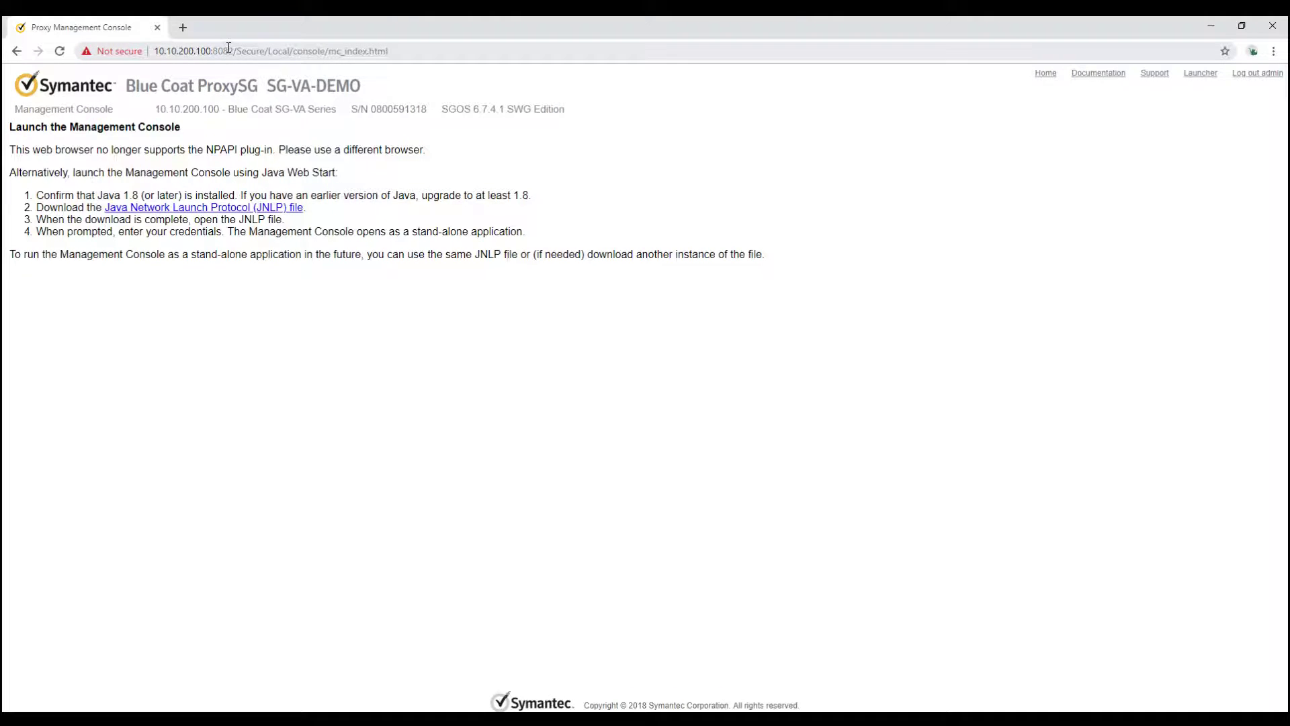
left_click_drag(232, 49, 213, 50)
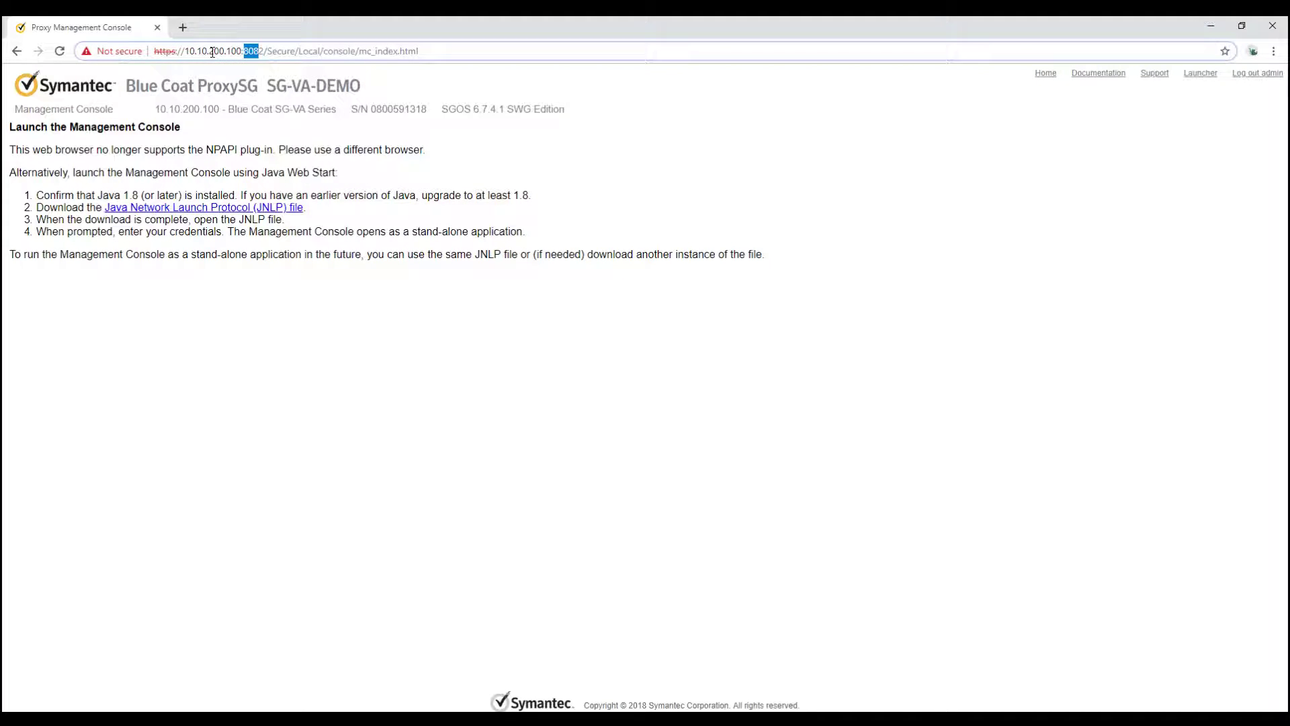
left_click(242, 50)
left_click_drag(242, 51, 259, 52)
left_click(467, 197)
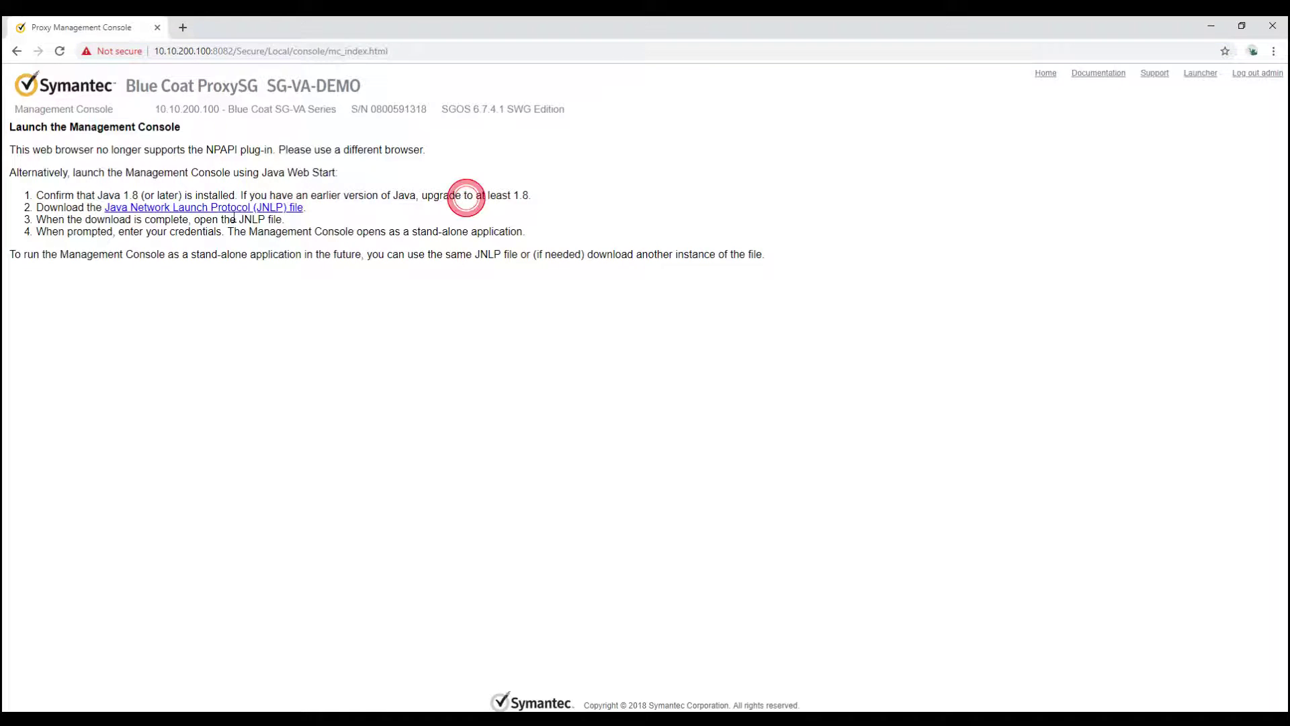
- Download, keep and open the mc.jnlp console launch file
left_click(201, 211)
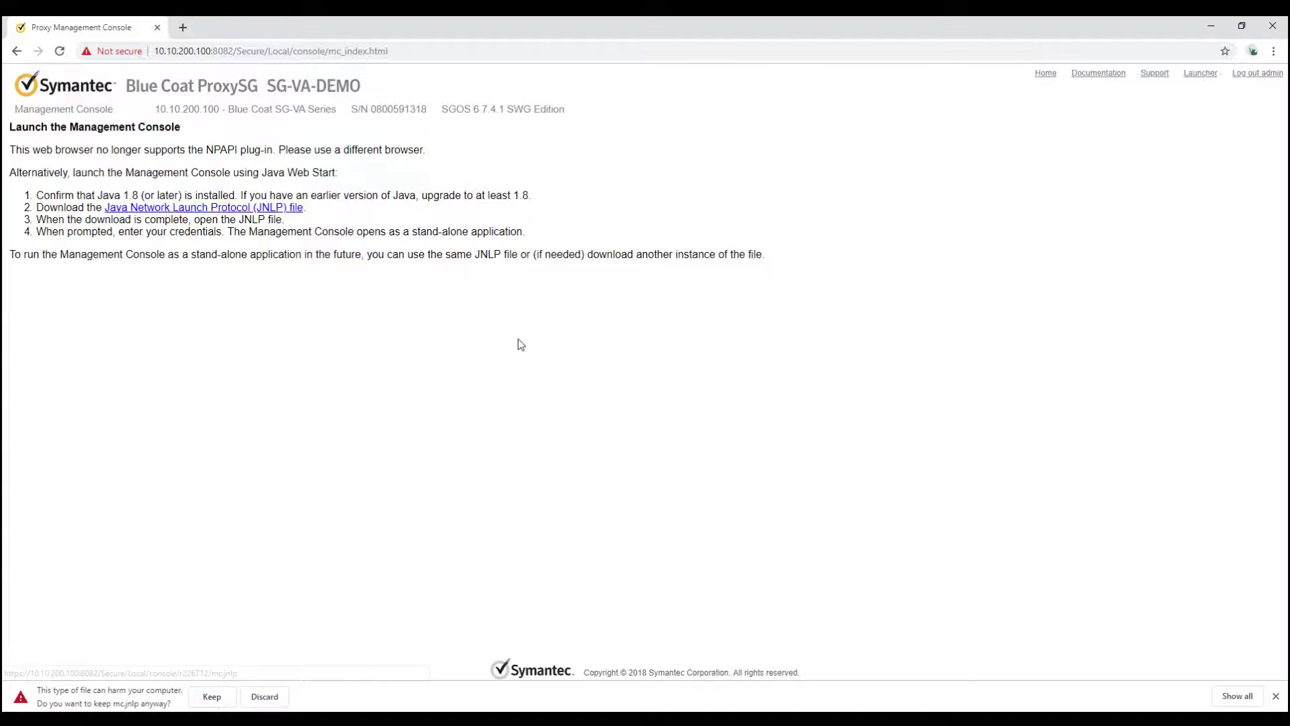
left_click(211, 696)
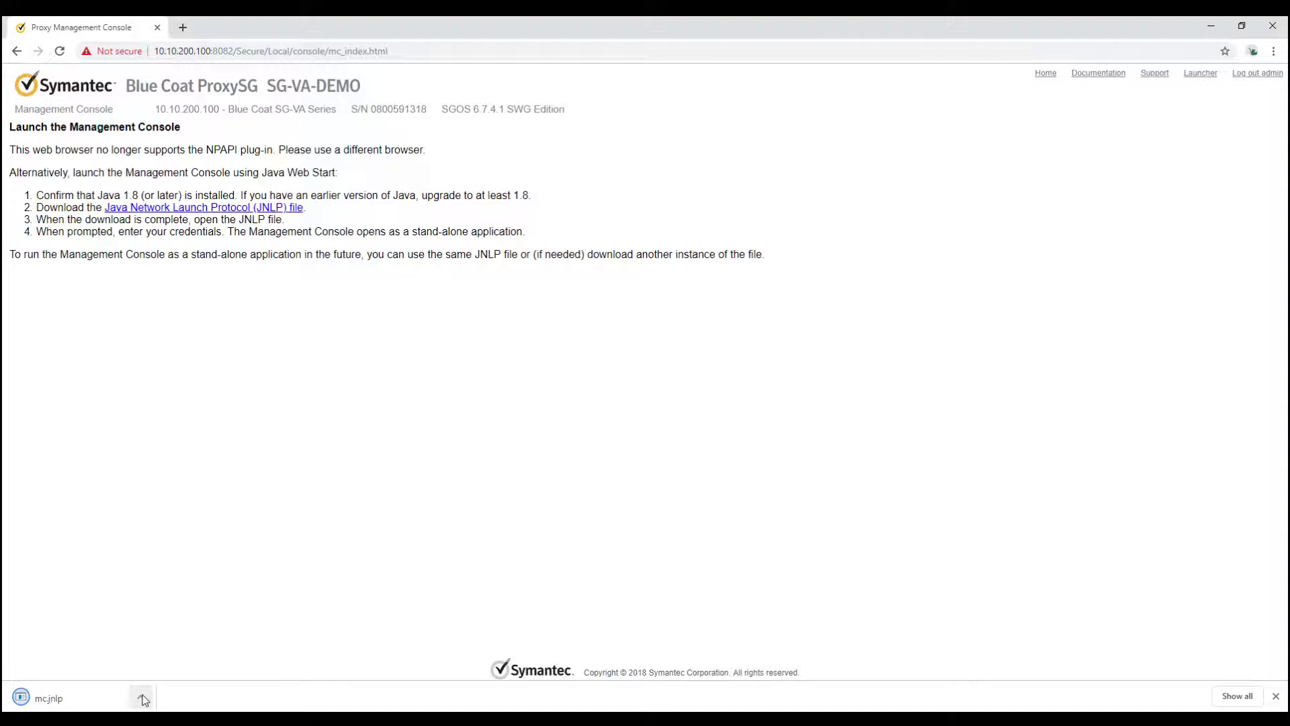
left_click(142, 694)
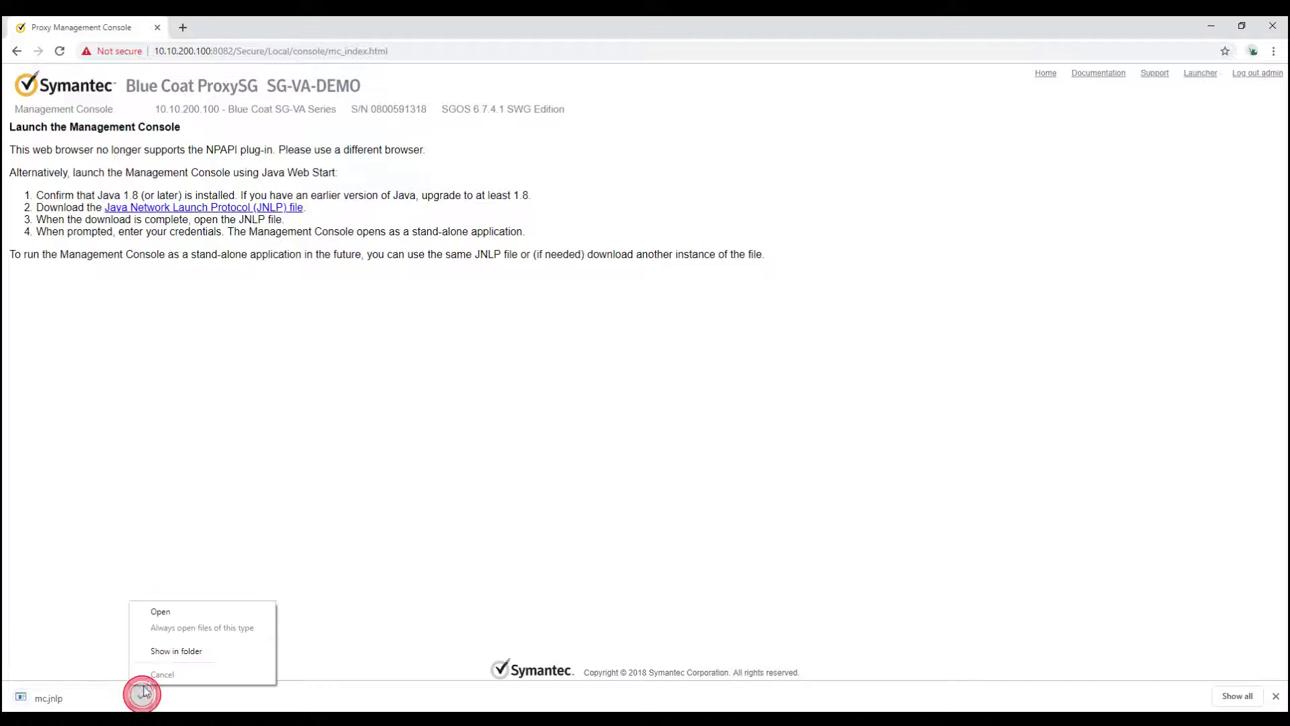
left_click(172, 613)
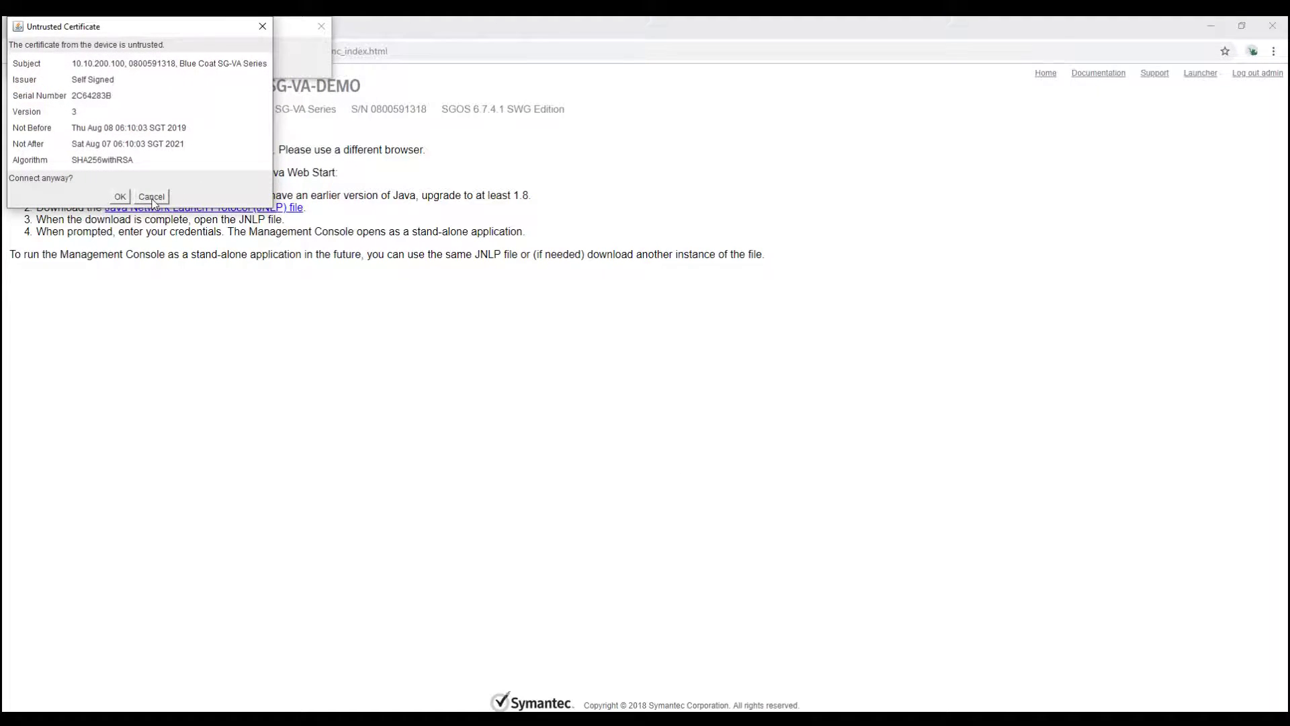
- Accept the untrusted device certificate and sign in with the administrator user id and password
left_click(120, 196)
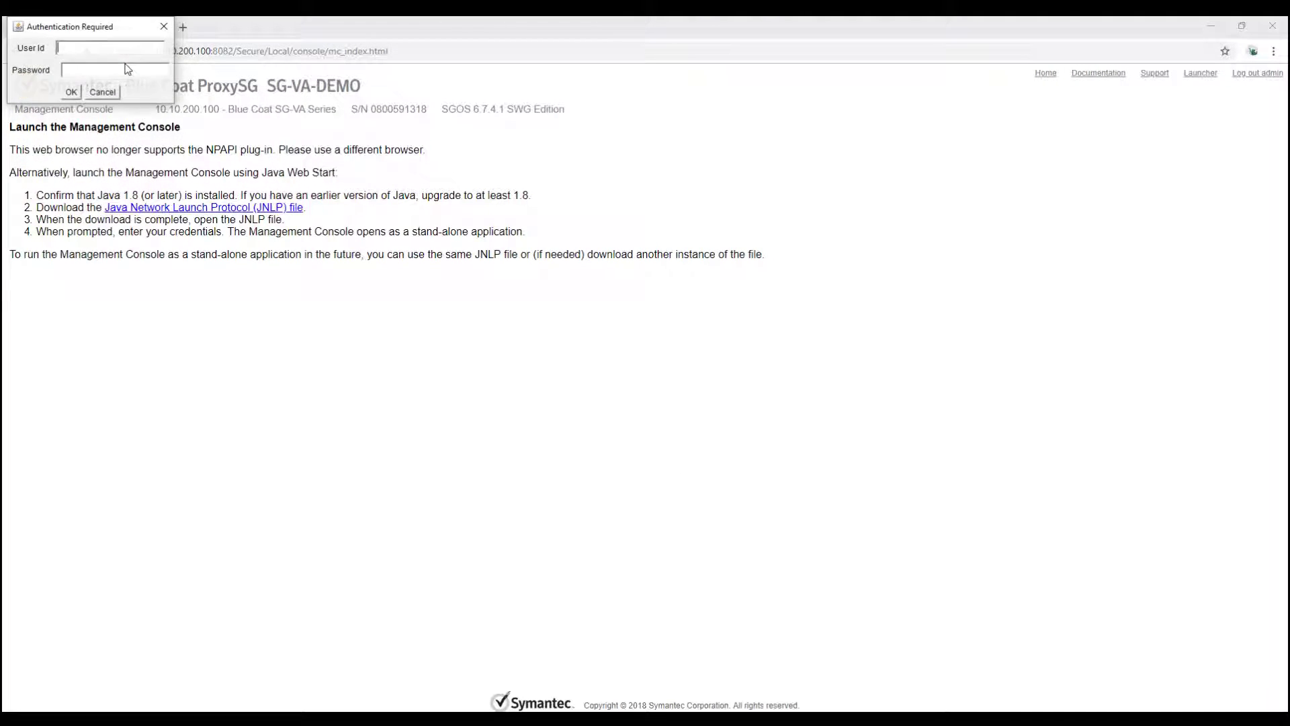
left_click(98, 48)
type("admi")
type("min")
key("Return")
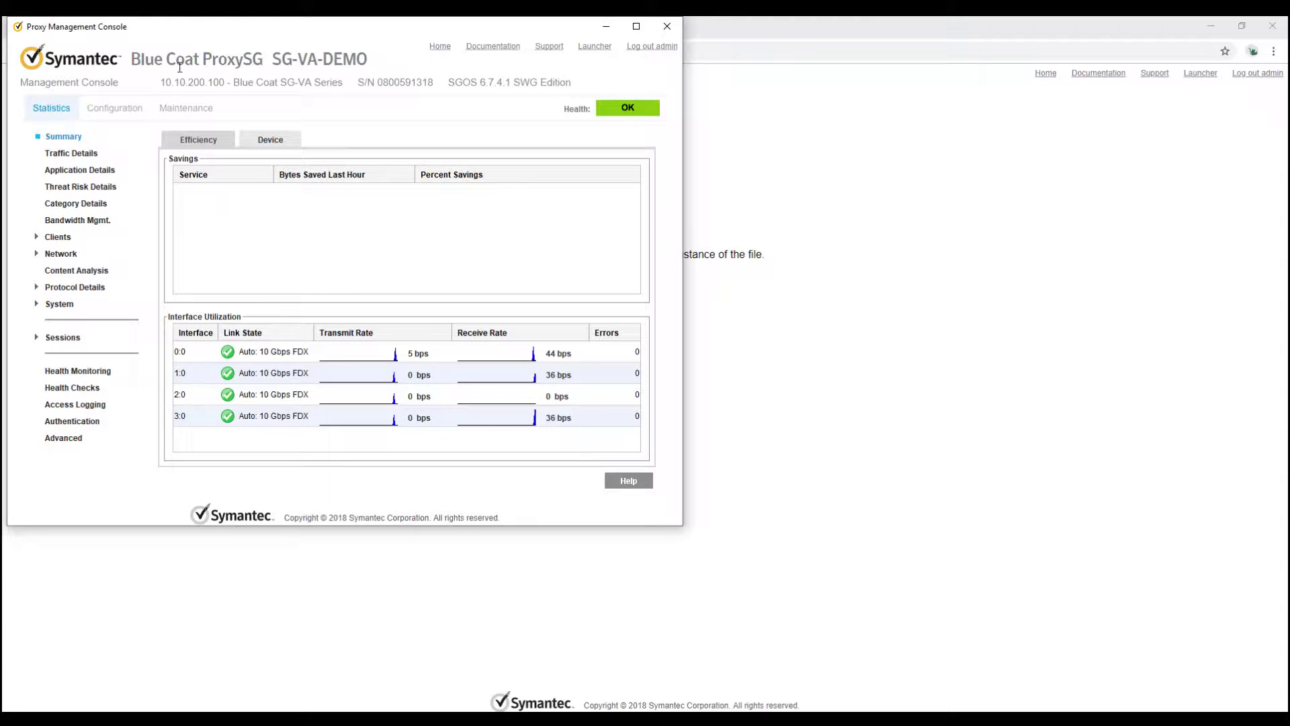
- Maximize the Management Console showing the Summary for appliance 10.10.200.100
left_click(637, 26)
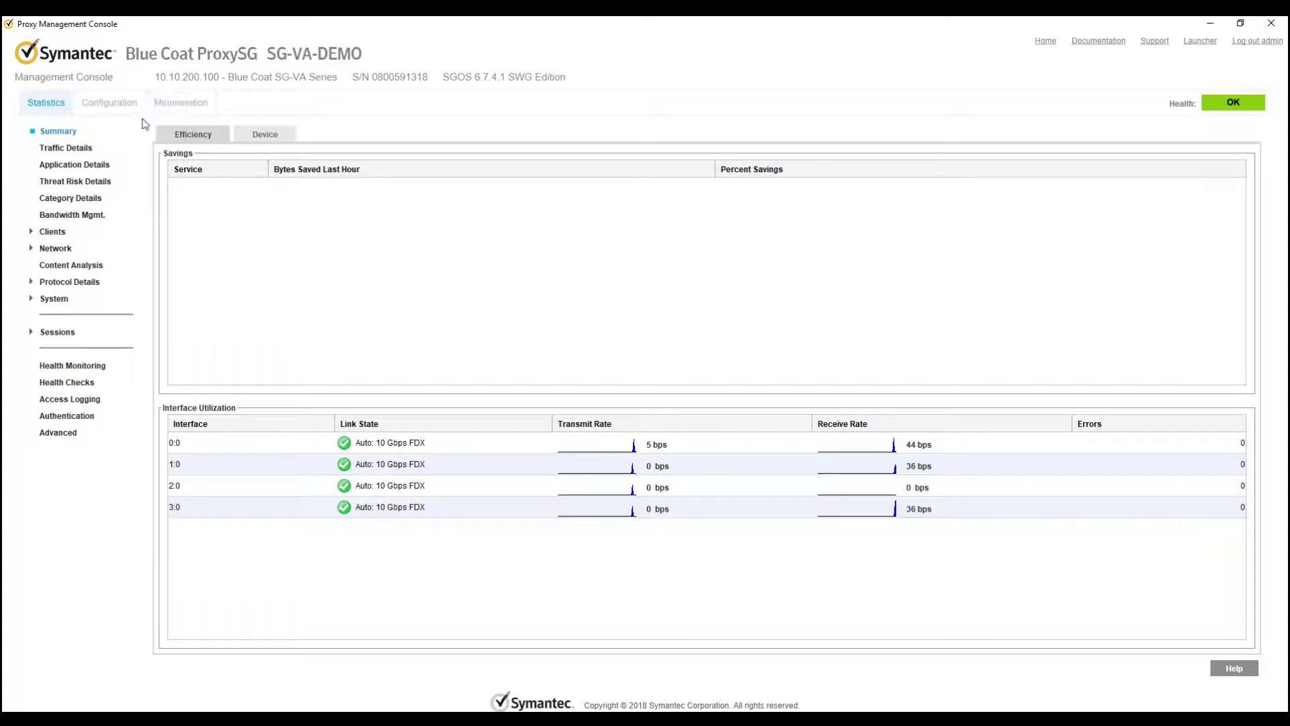
left_click_drag(153, 76, 566, 78)
left_click(457, 236)
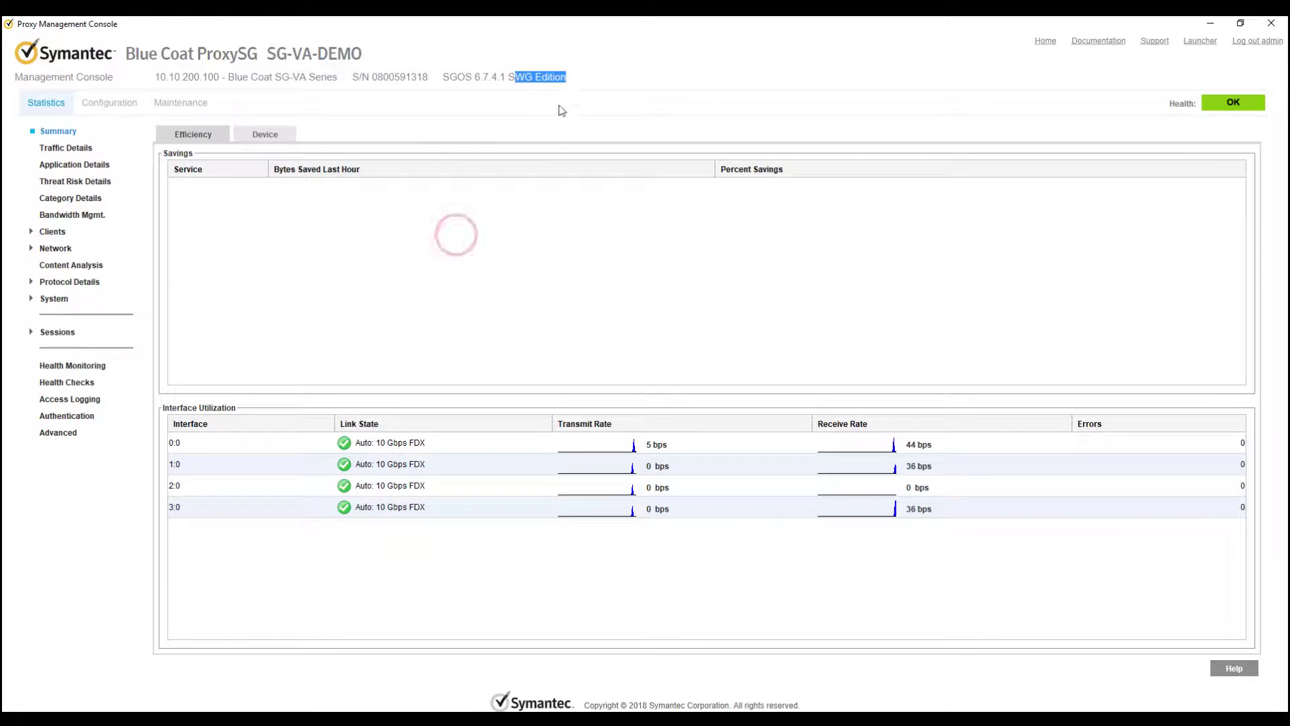
left_click(520, 70)
left_click(381, 260)
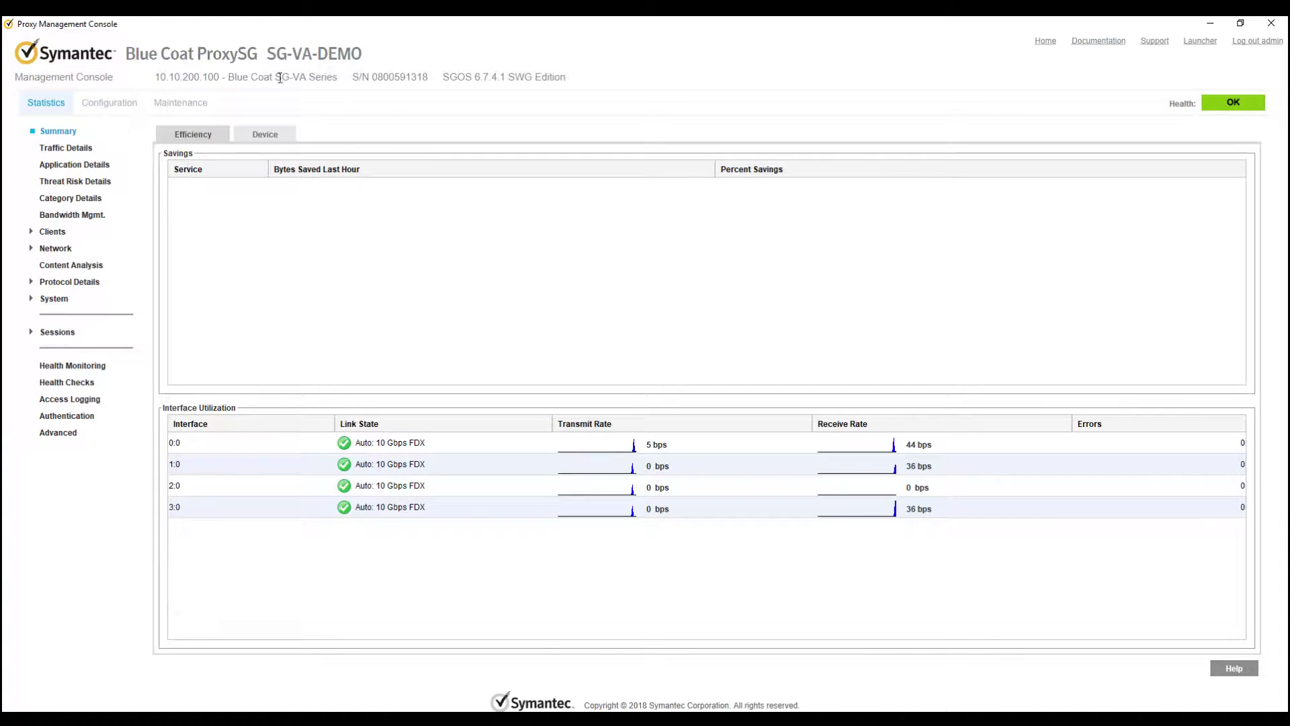
- Under Configuration > General > Identification, rename the appliance to ProxySG101 and apply
left_click(104, 107)
left_click(76, 147)
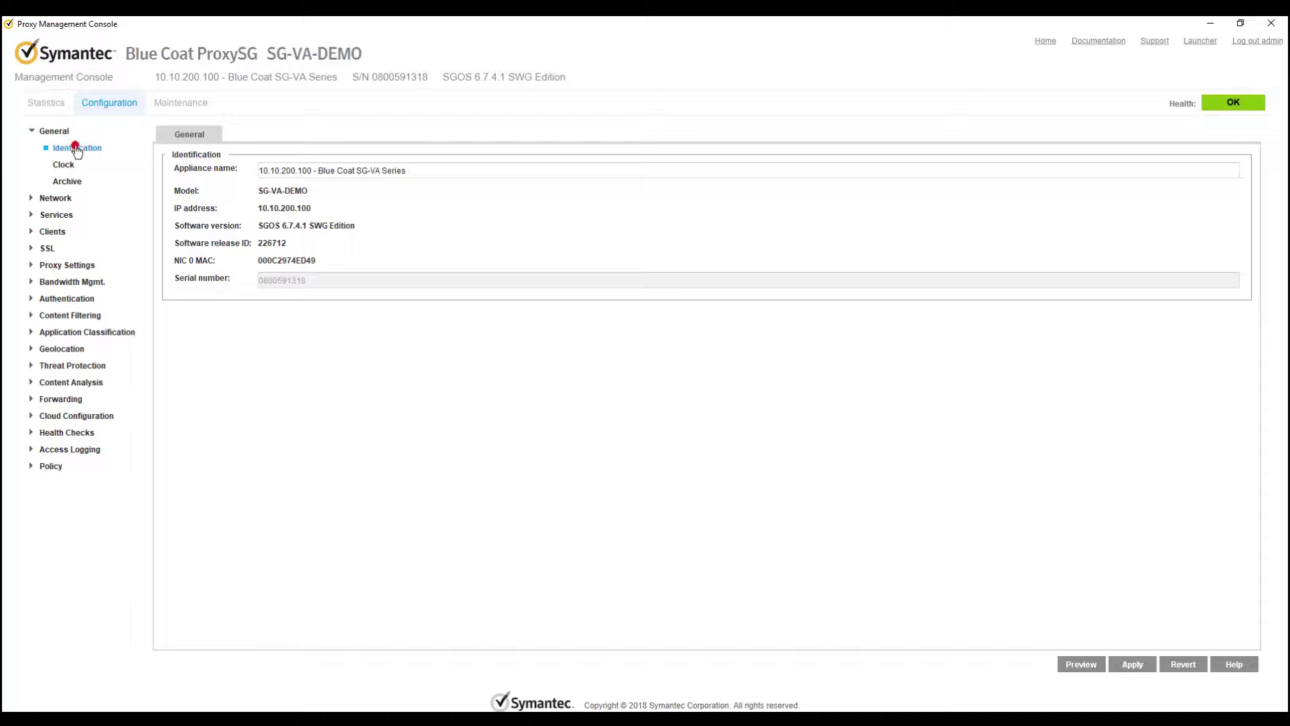
left_click(441, 167)
left_click_drag(463, 169, 249, 174)
type("ProxySG")
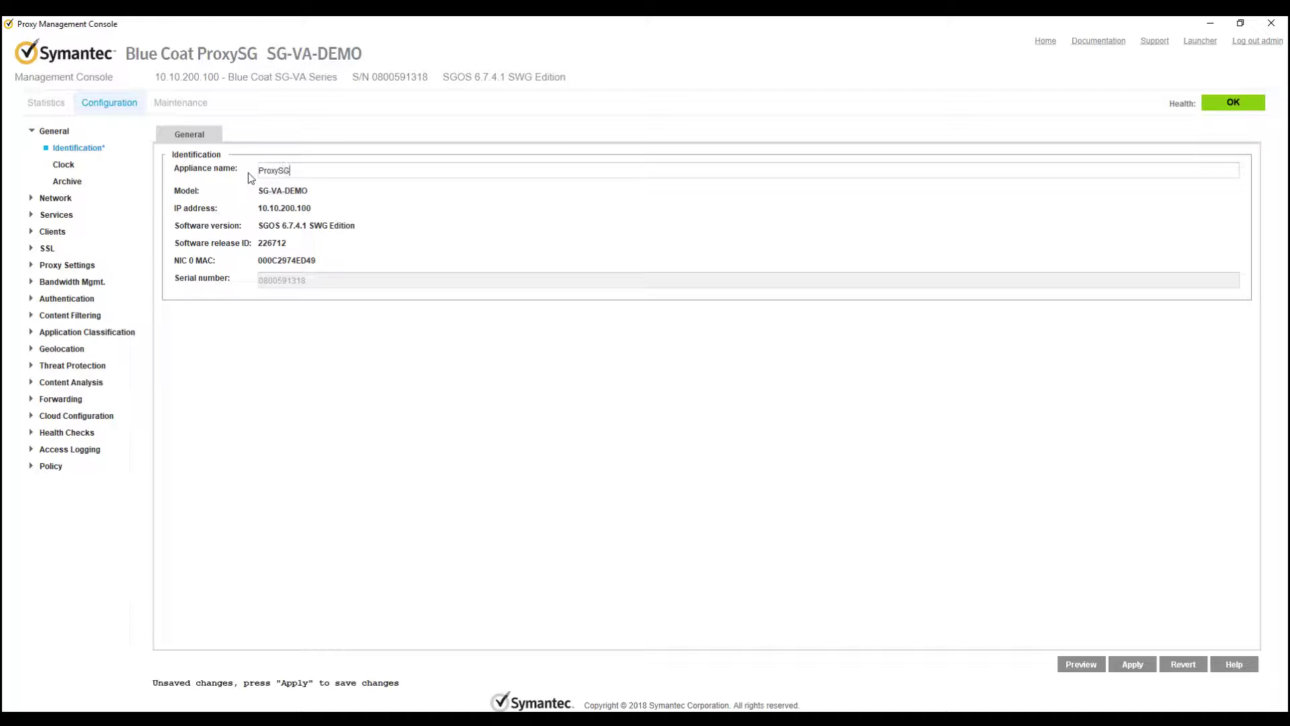
type("101")
left_click(1133, 666)
key("Return")
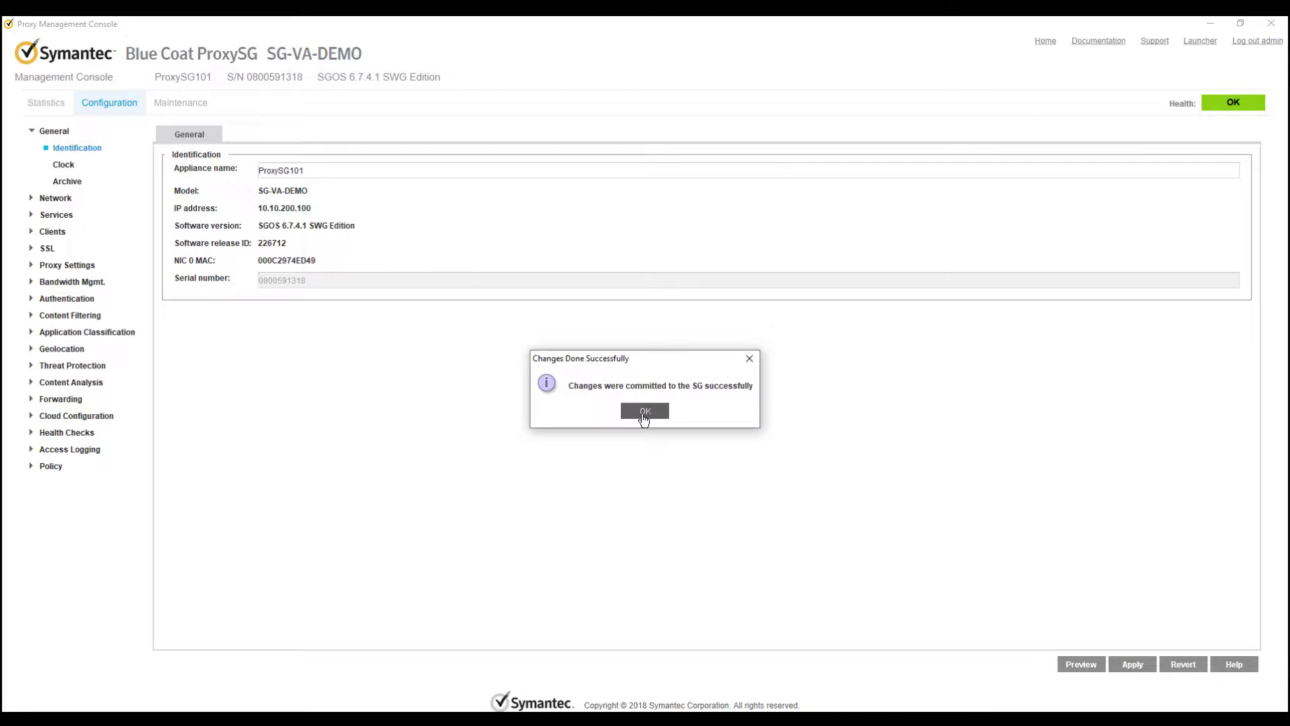
- Check that the console header now shows the appliance name ProxySG101
double_click(168, 76)
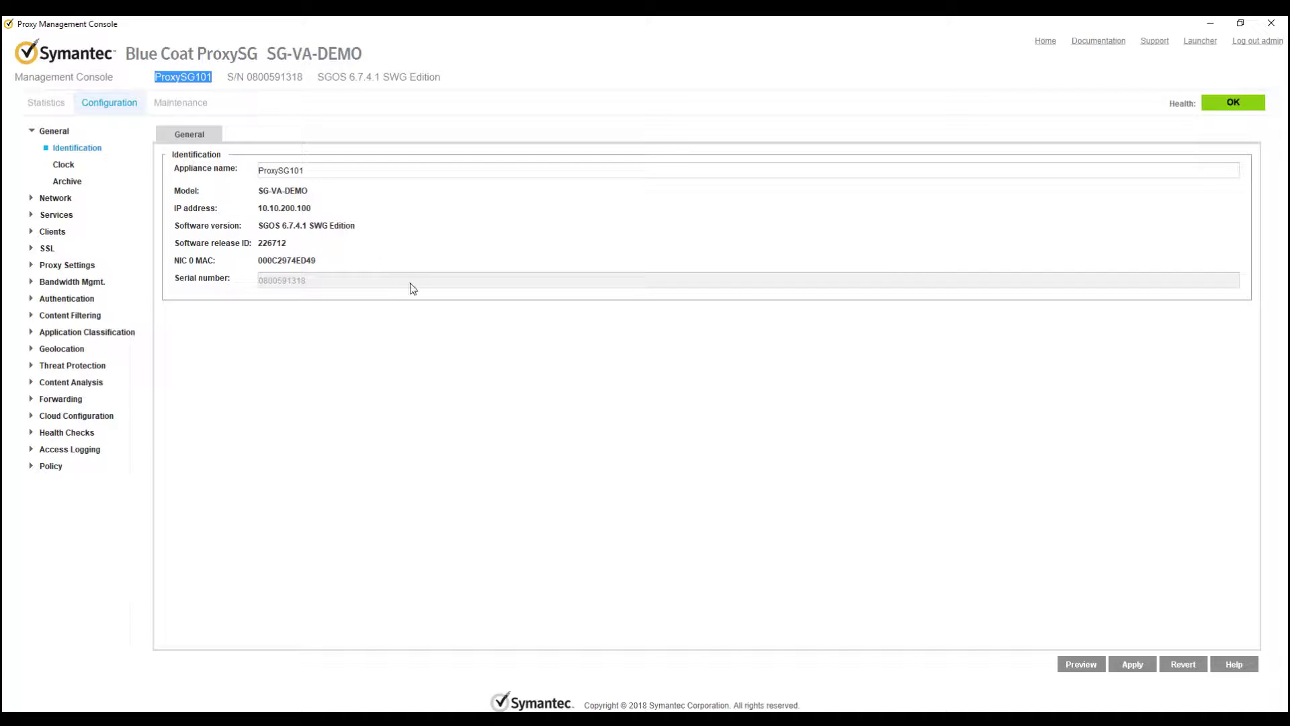
left_click(202, 75)
left_click(259, 356)
- Under Network > DNS, edit the primary group to use 1.1.1.1 and 8.8.8.8, then apply
left_click(56, 199)
left_click(61, 250)
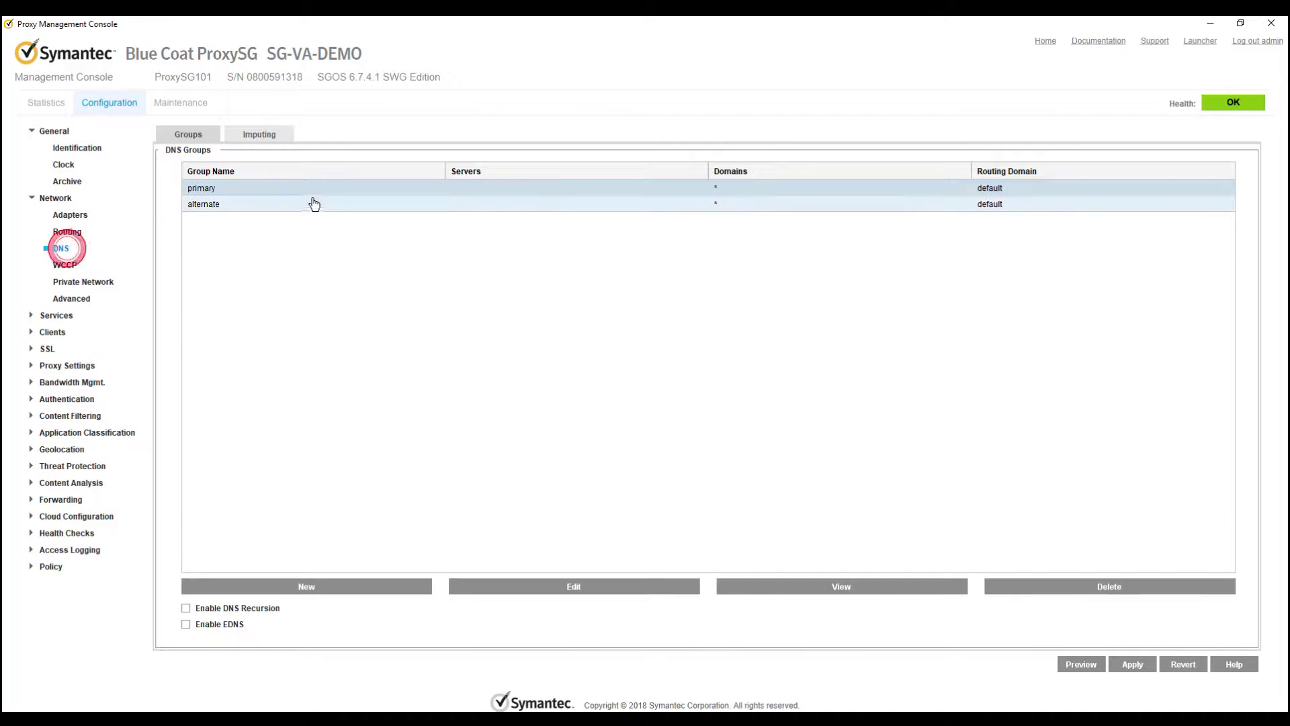
left_click(570, 587)
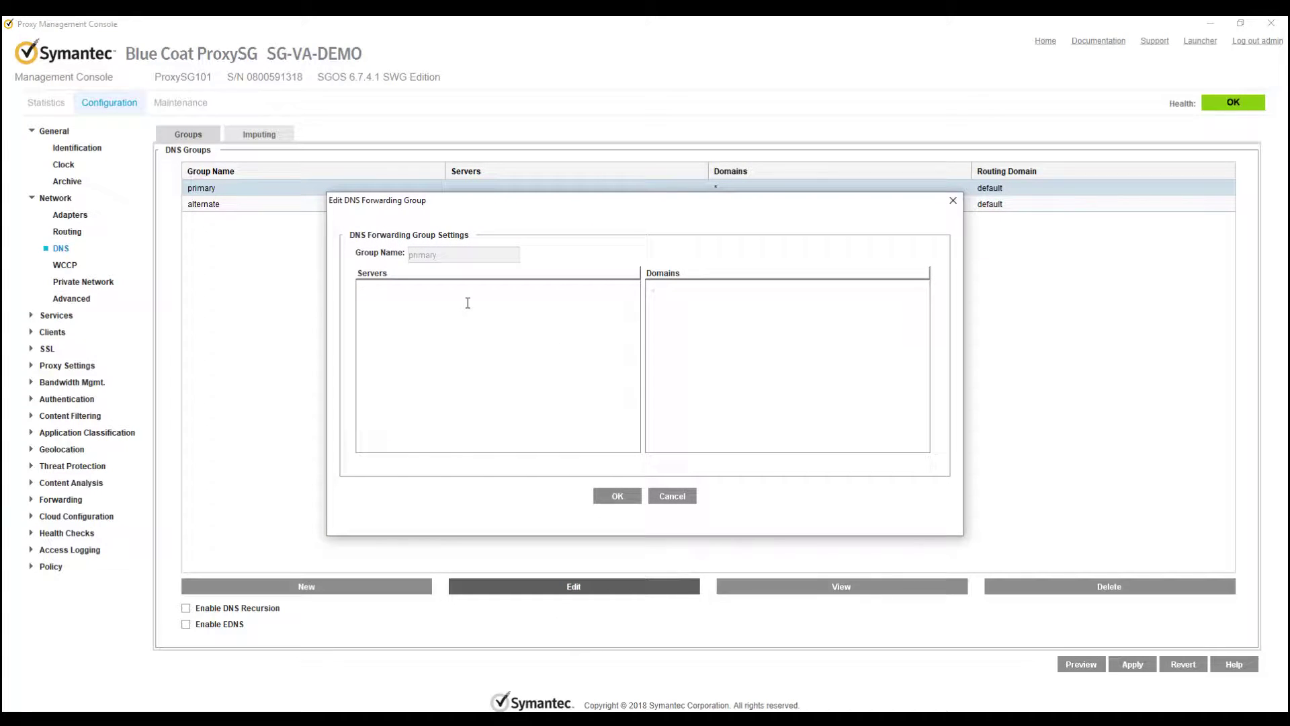
type("1.1.1.1")
left_click(617, 496)
left_click(1133, 665)
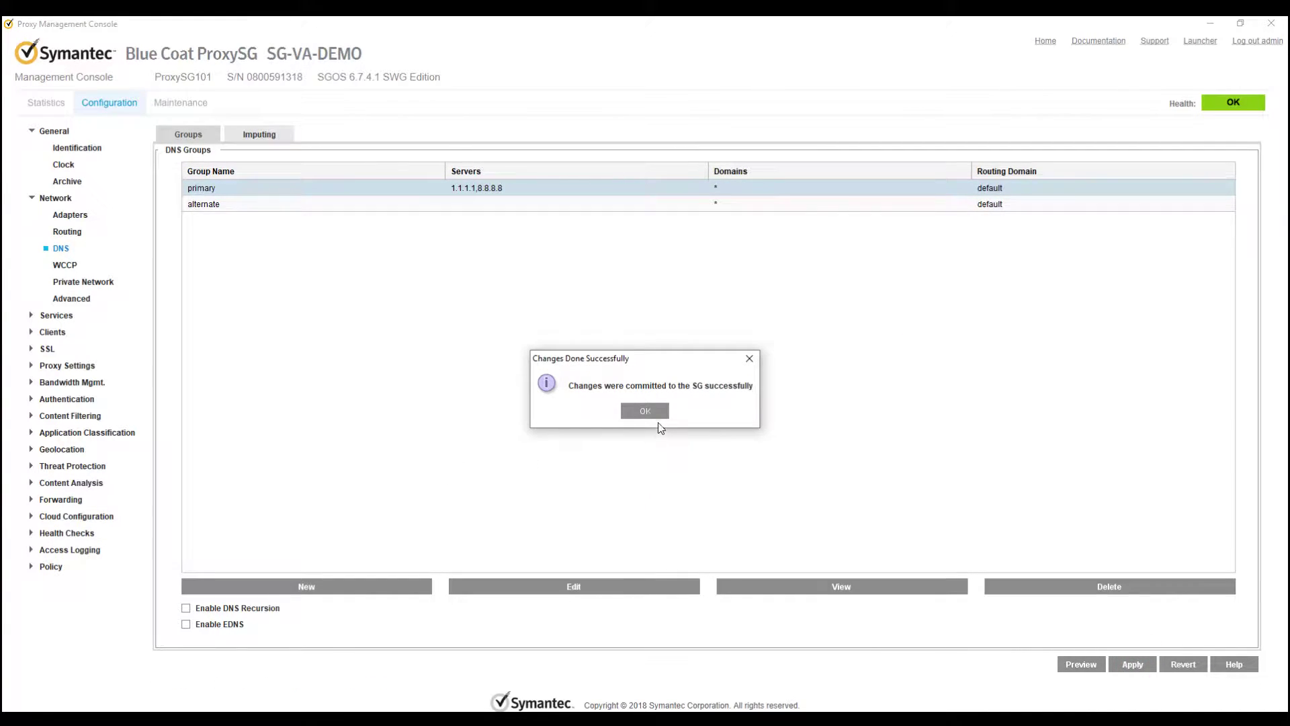
left_click(649, 410)
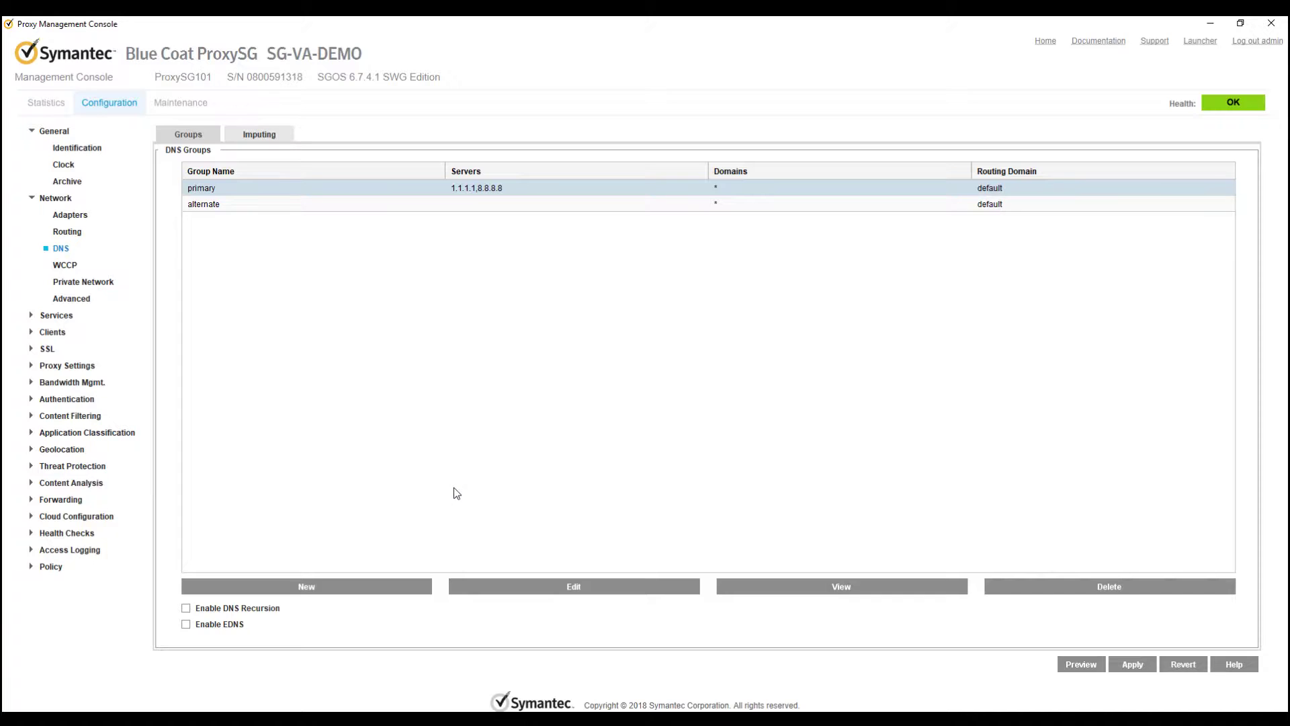
- In the Clock settings, set the time zone to Asia/Singapore and commit it
left_click(73, 169)
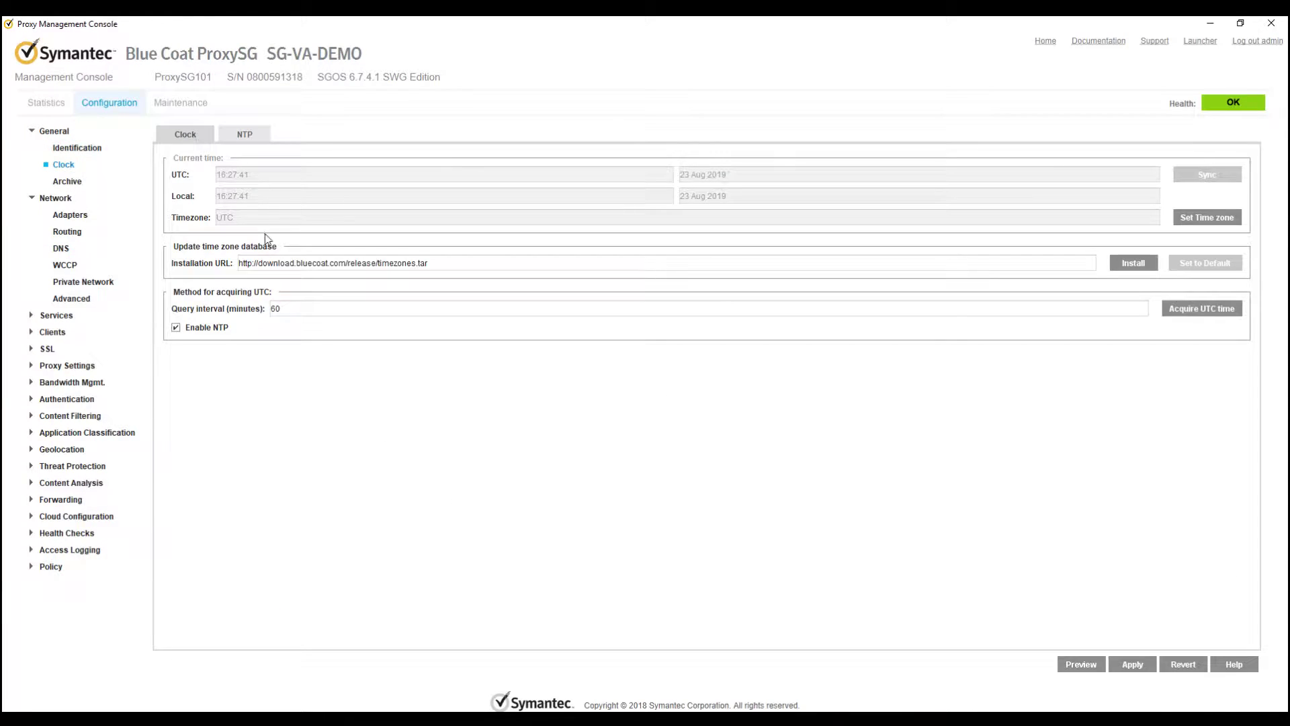
left_click(1203, 220)
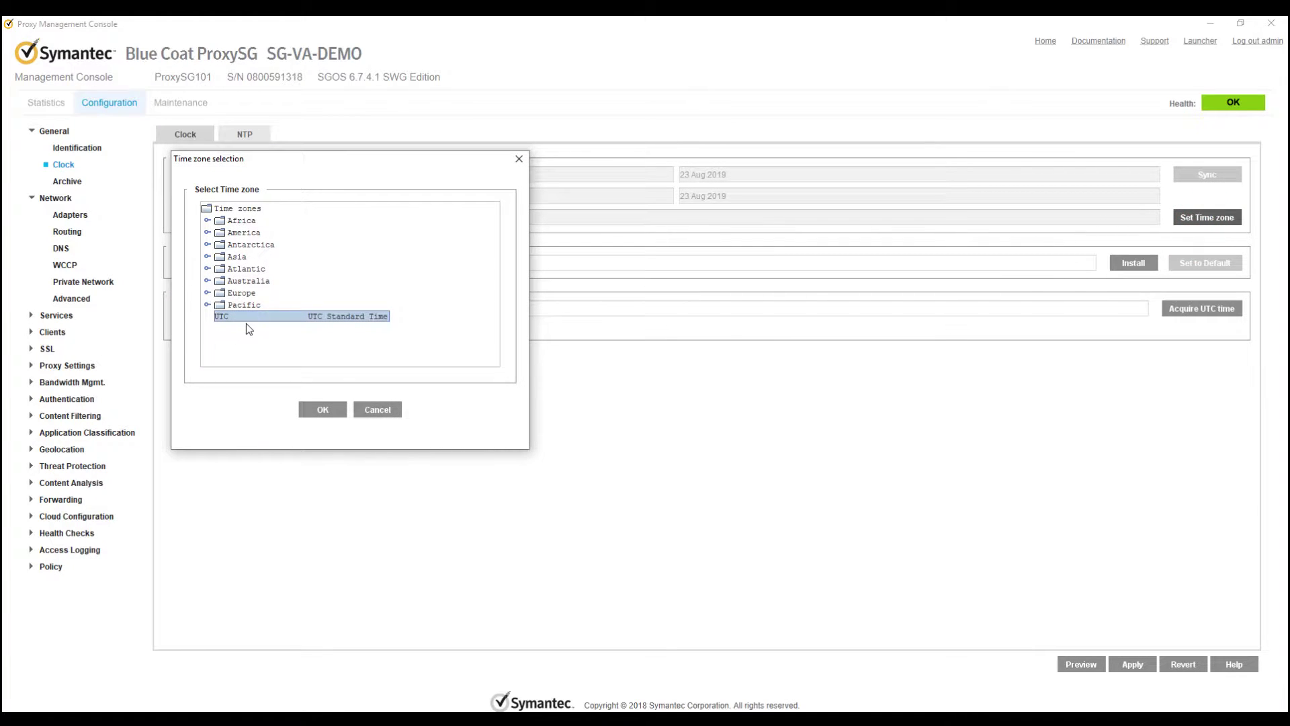
left_click(208, 256)
scroll(254, 339, "down", 1)
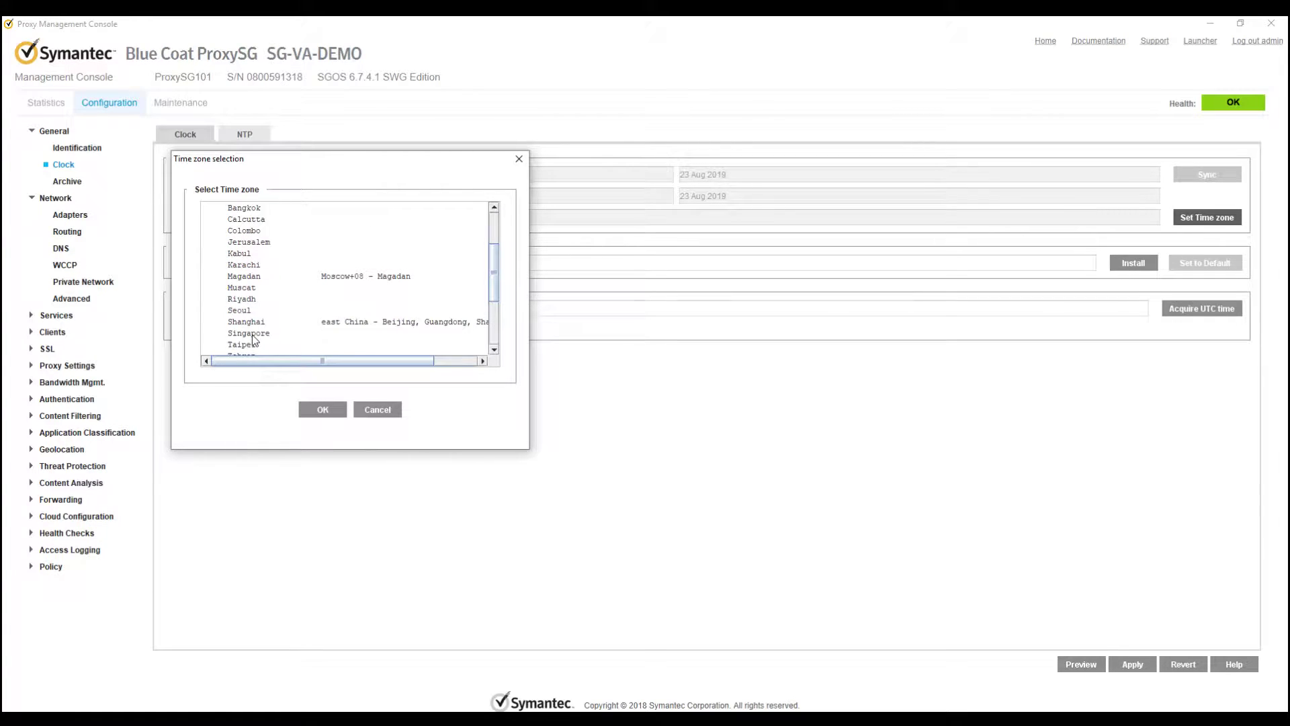
left_click(259, 334)
left_click(325, 409)
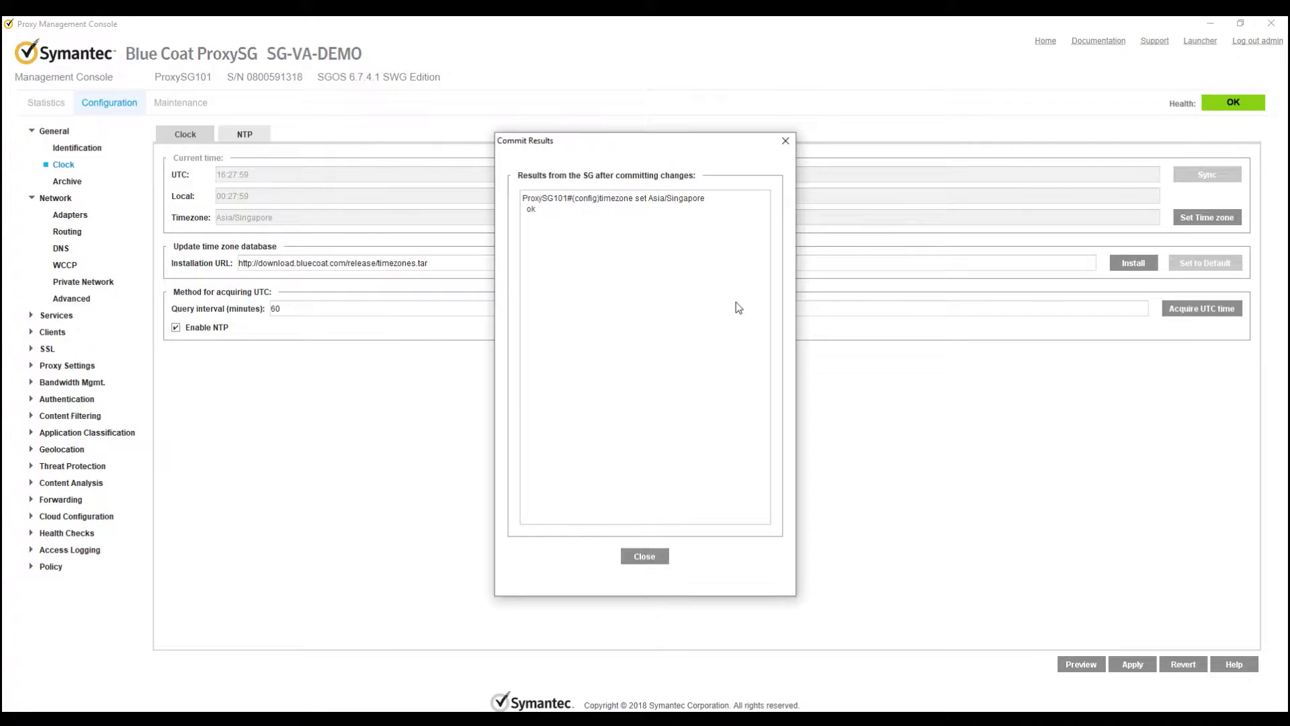
left_click(642, 556)
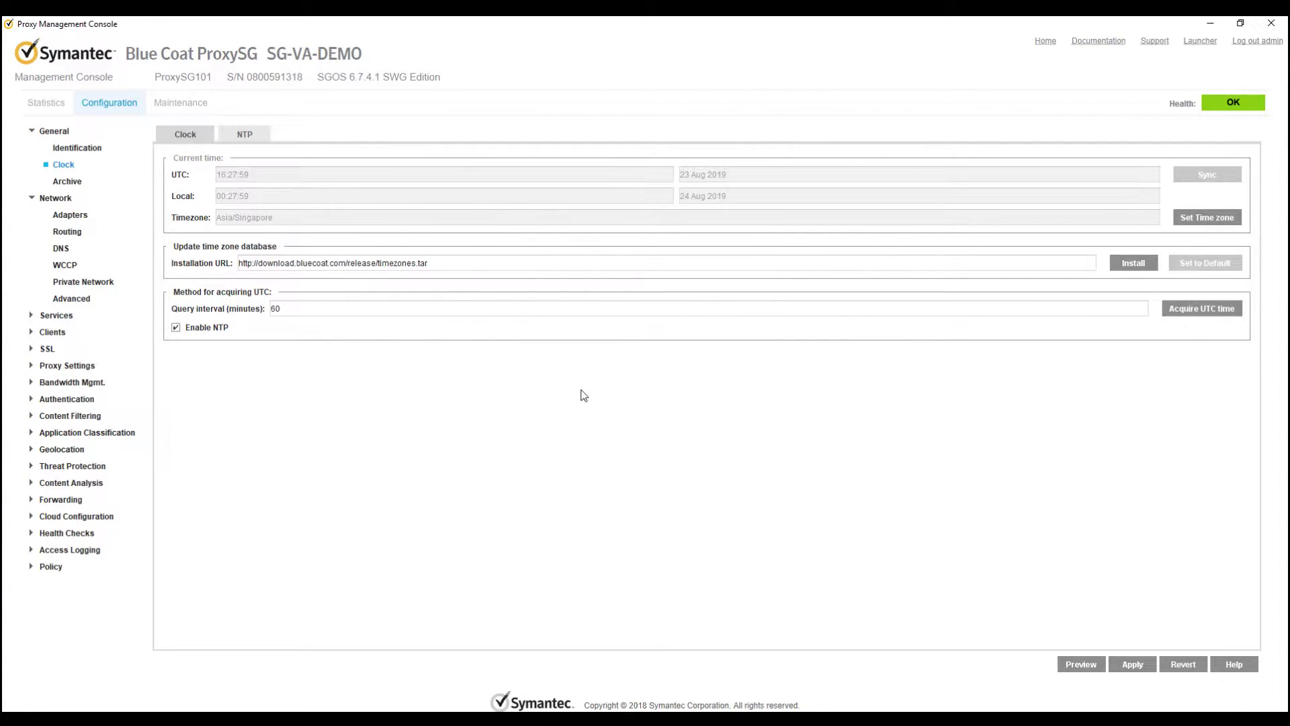
- Review the NTP server list, then show the Maintenance System and Disks summary
left_click(252, 137)
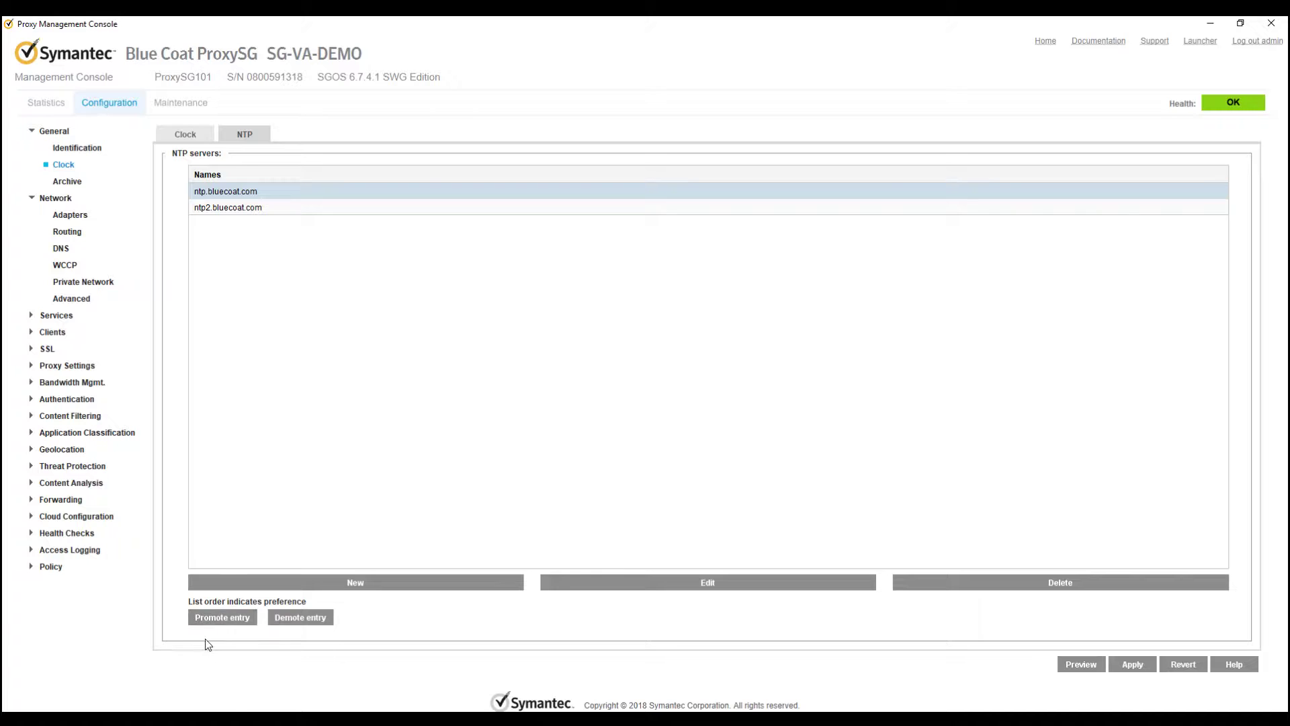
left_click(321, 403)
left_click(198, 134)
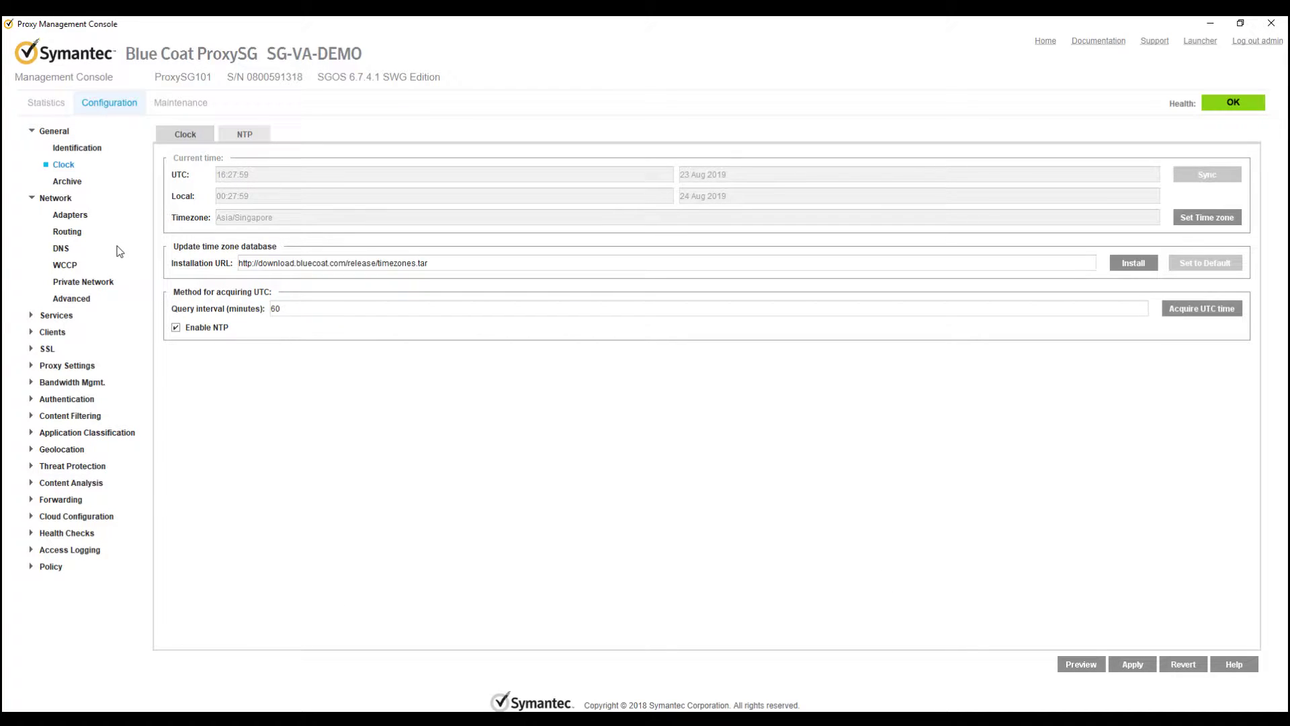
left_click(191, 107)
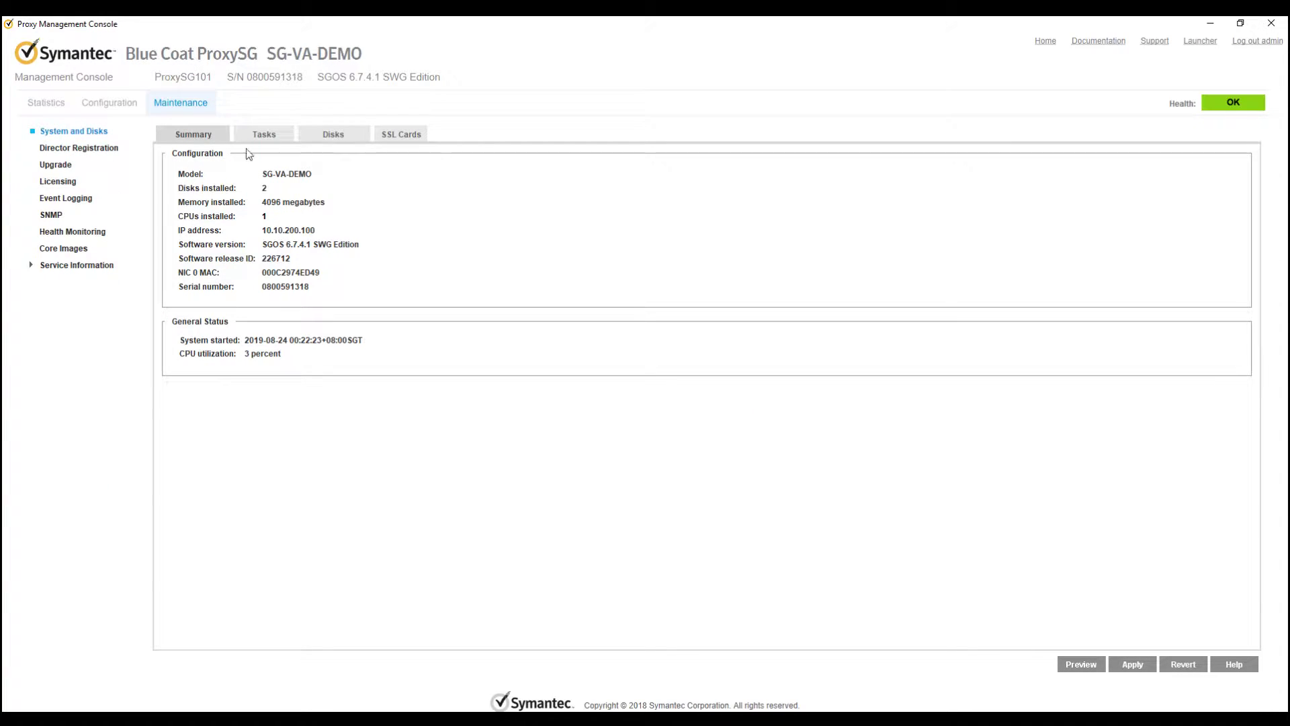
- Open Licensing > Install, try retrieving the licence key online, then close that request
left_click(60, 181)
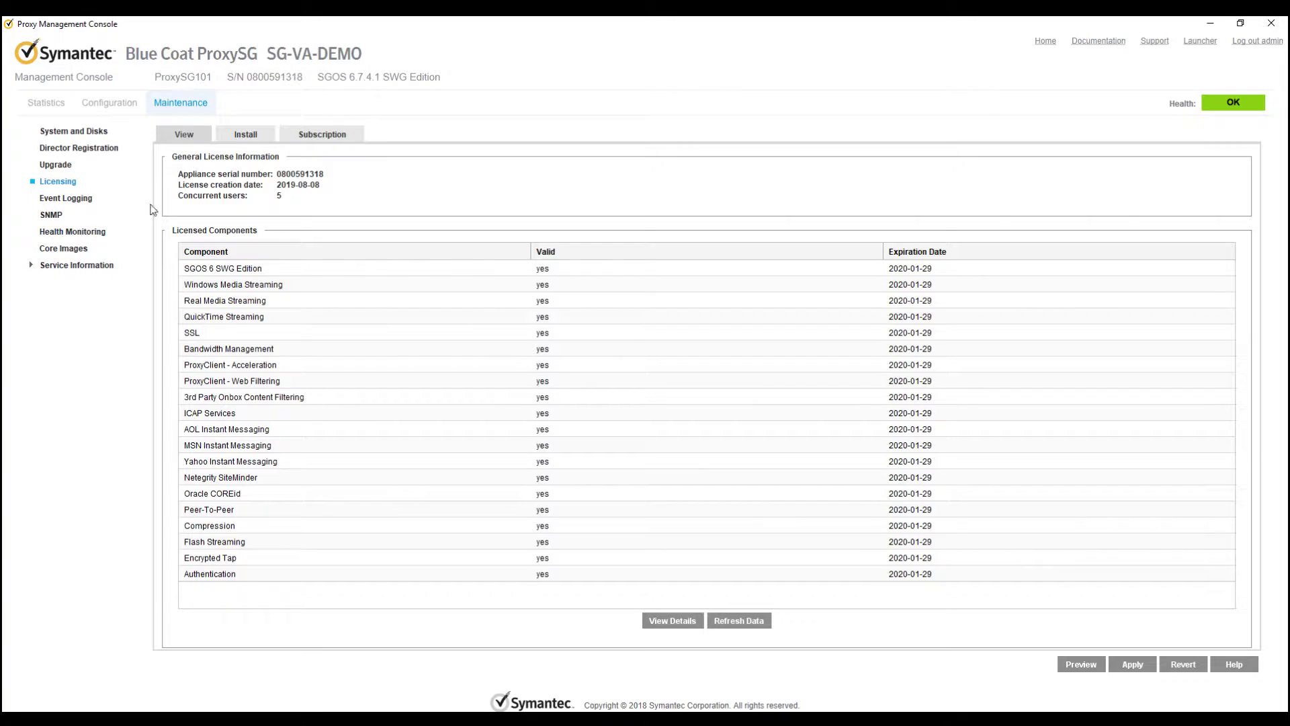
left_click(246, 137)
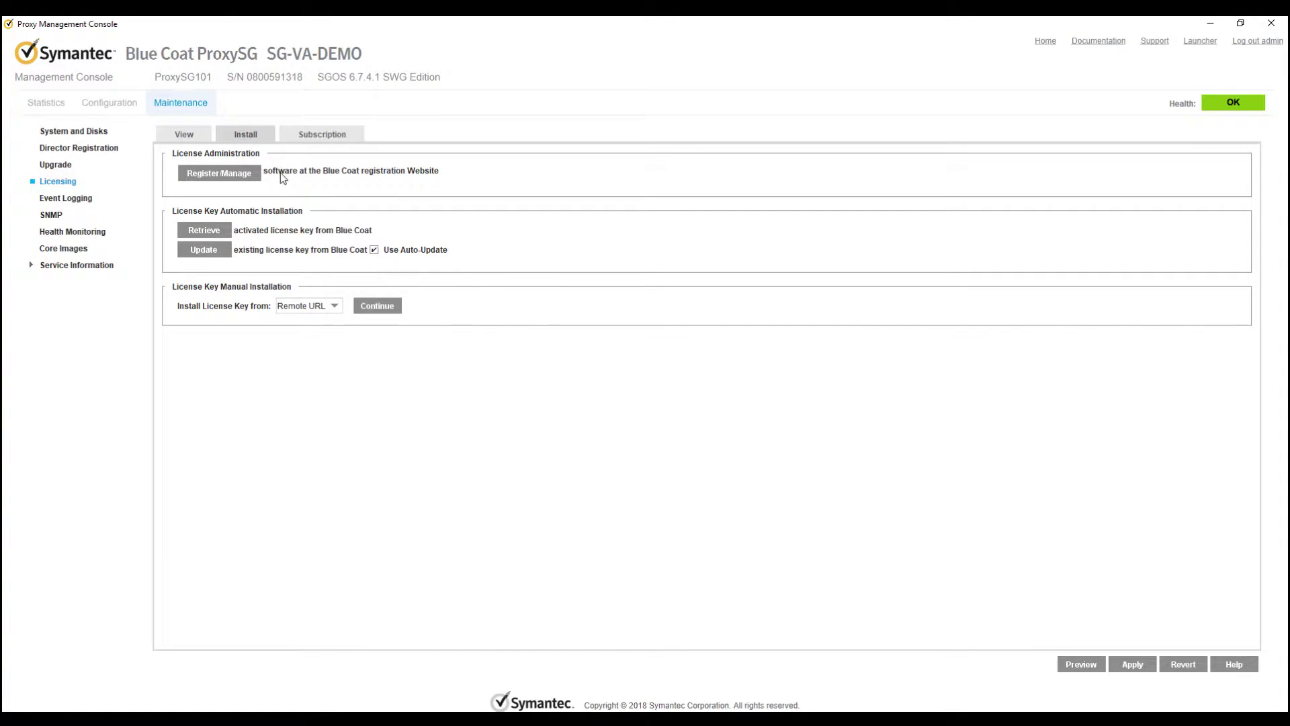
left_click(452, 424)
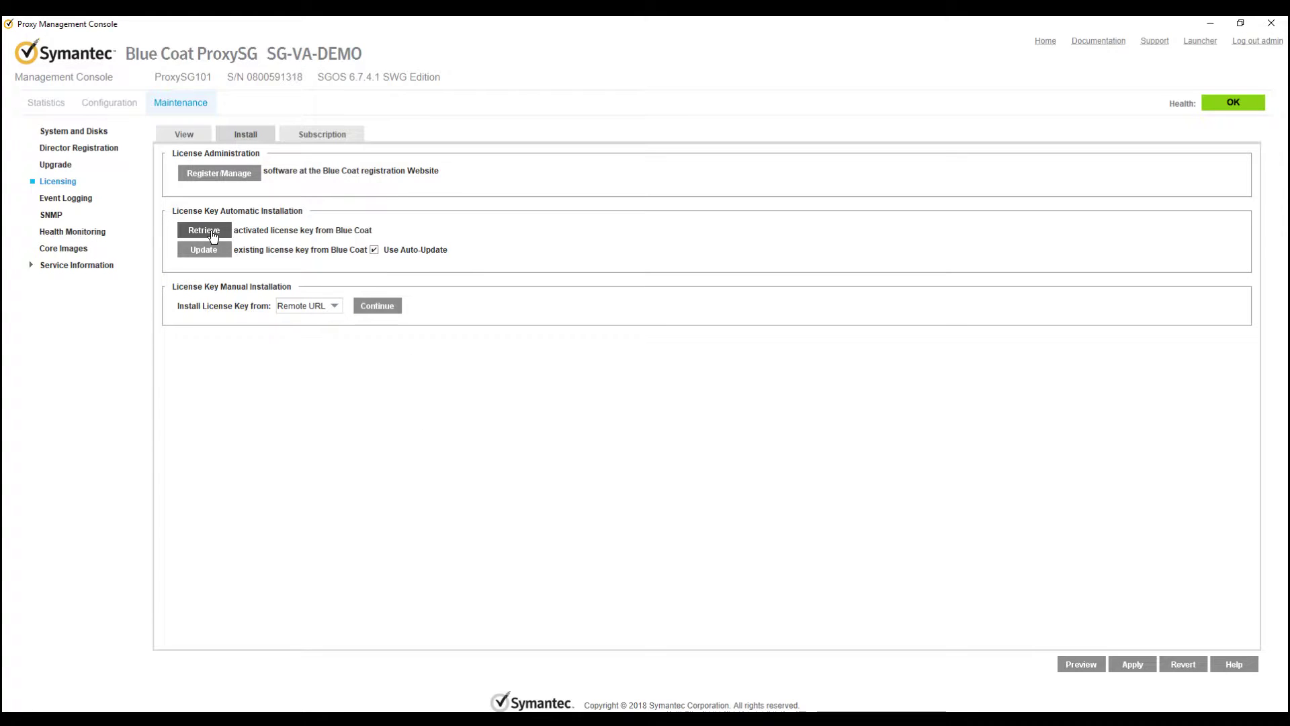
left_click(213, 235)
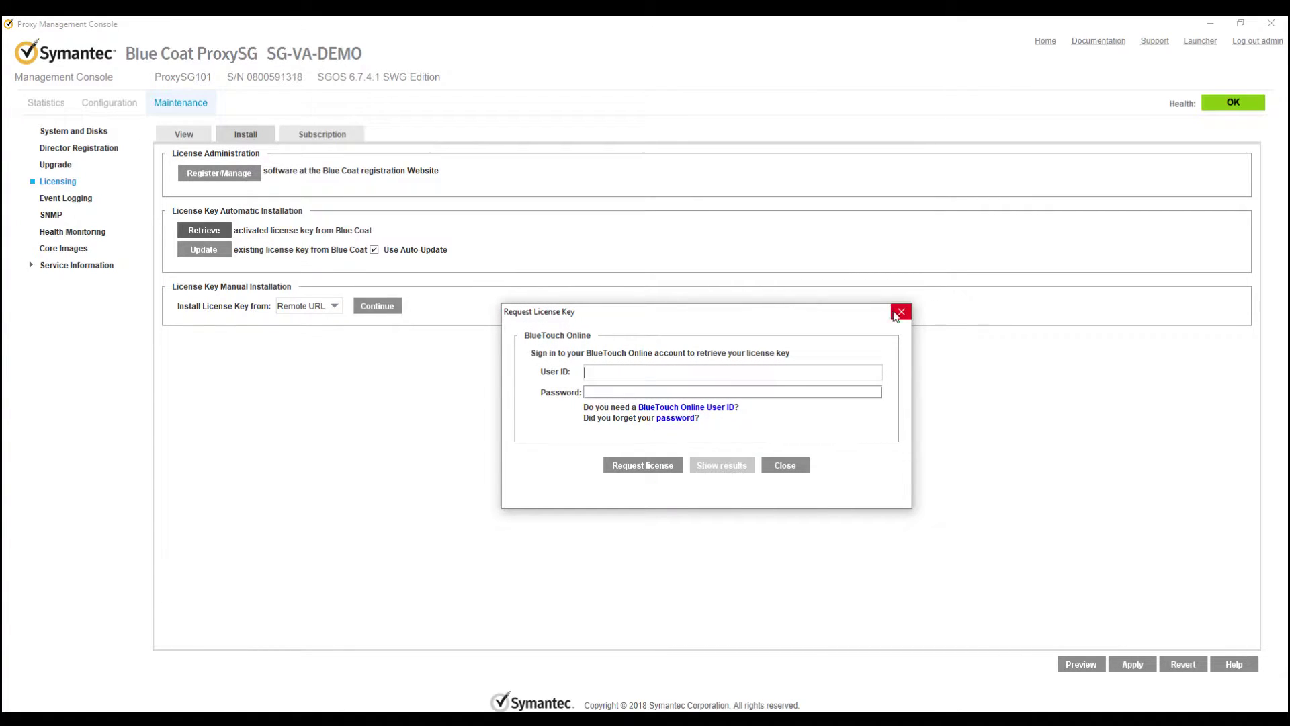
left_click(901, 311)
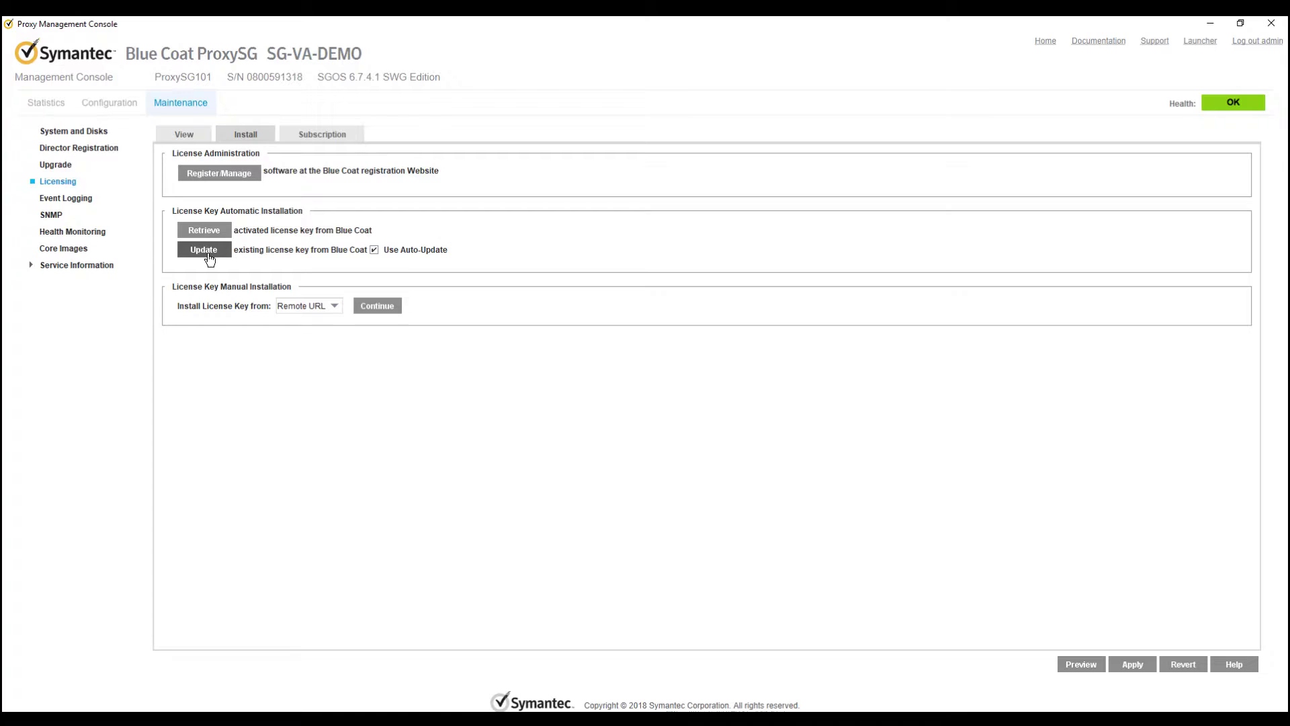
- Install the licence key from a local .bcl file and acknowledge the success message
left_click(313, 307)
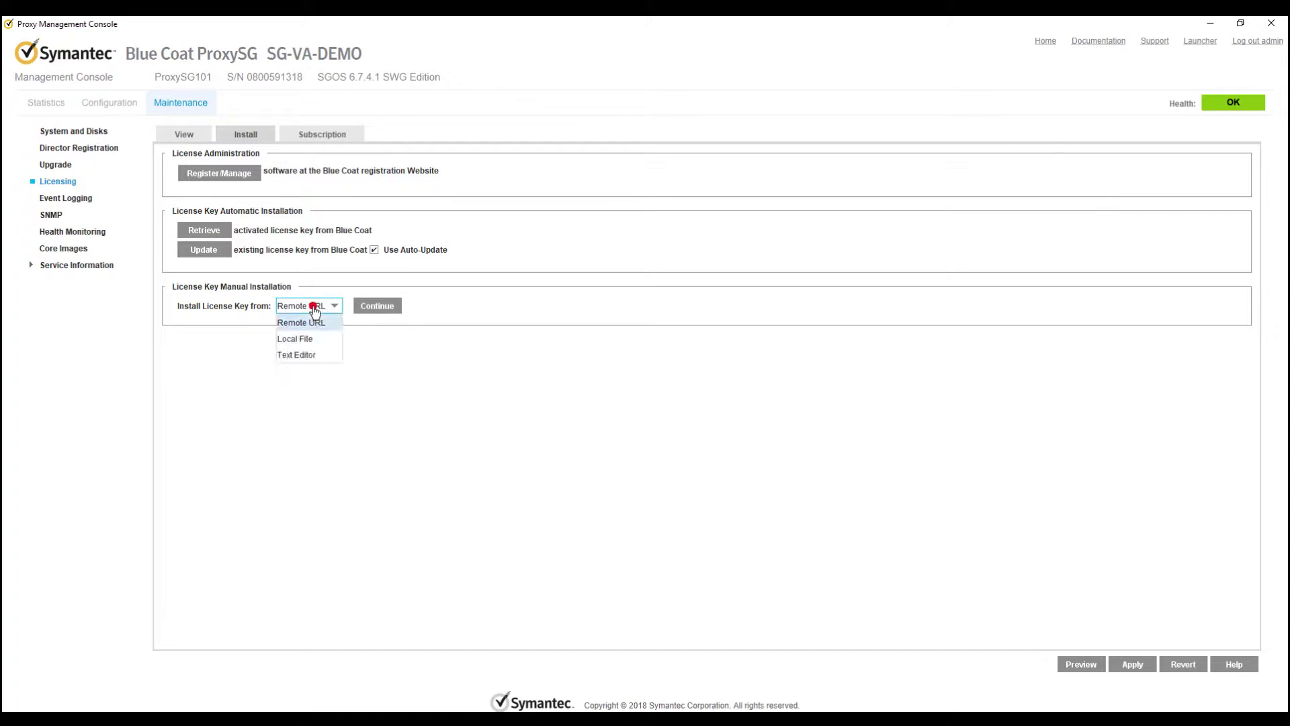
left_click(299, 338)
left_click(370, 307)
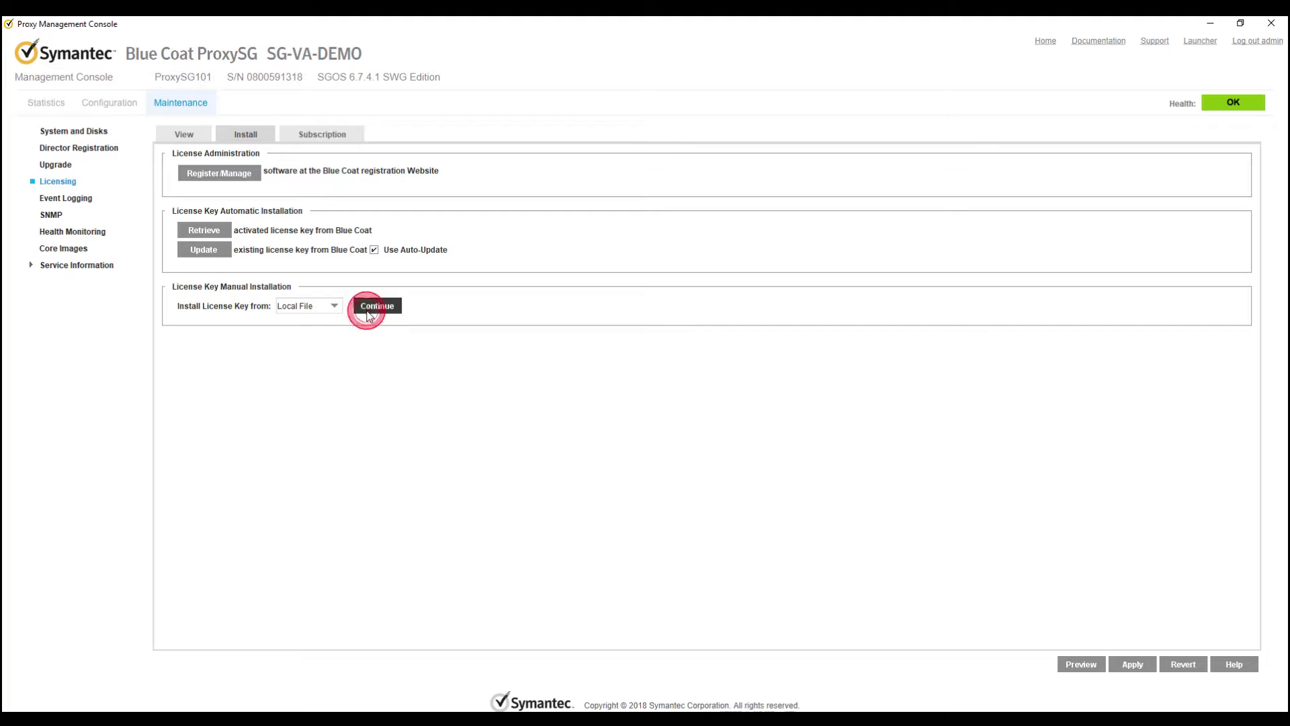
double_click(532, 301)
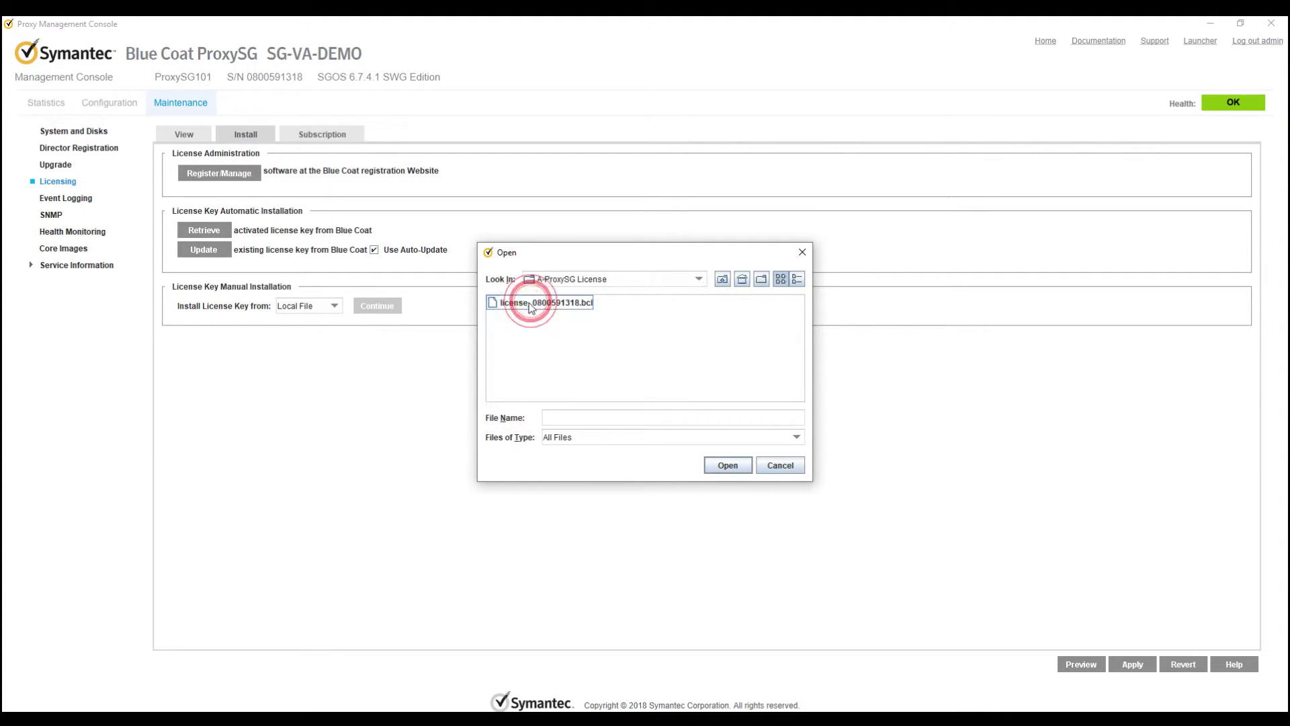
left_click(537, 302)
left_click(726, 466)
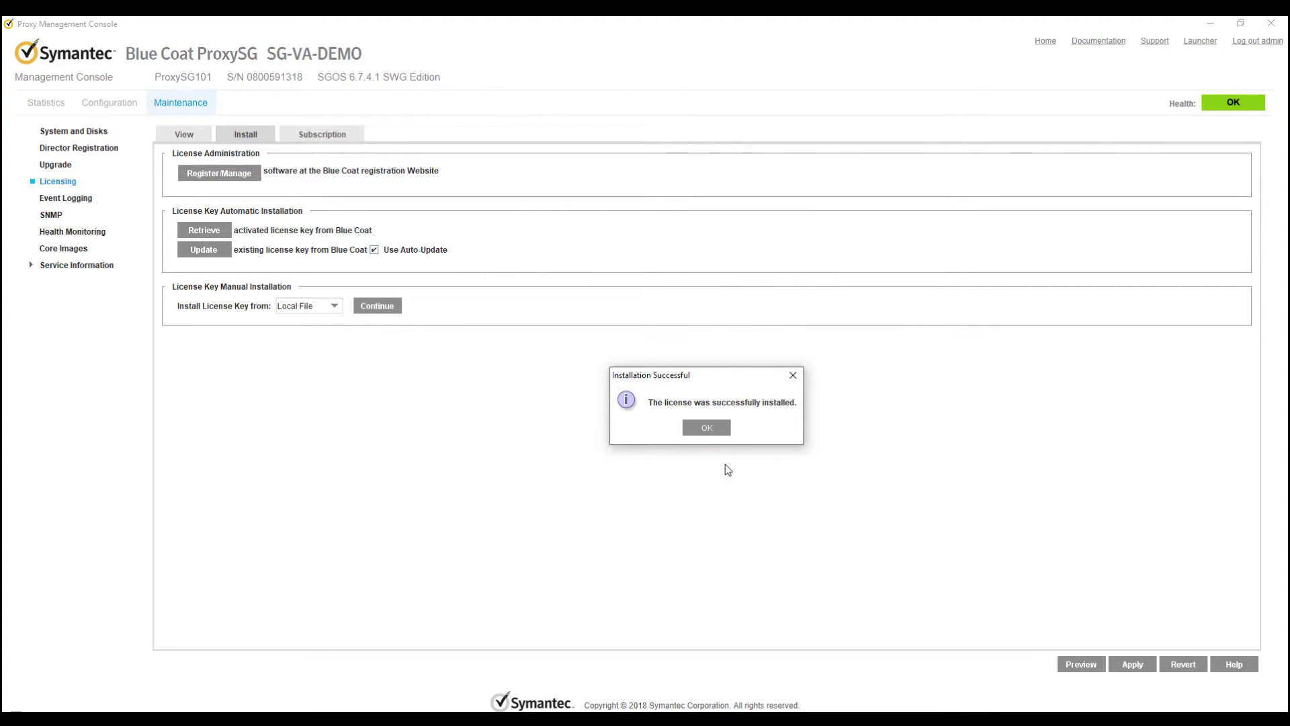
left_click(709, 435)
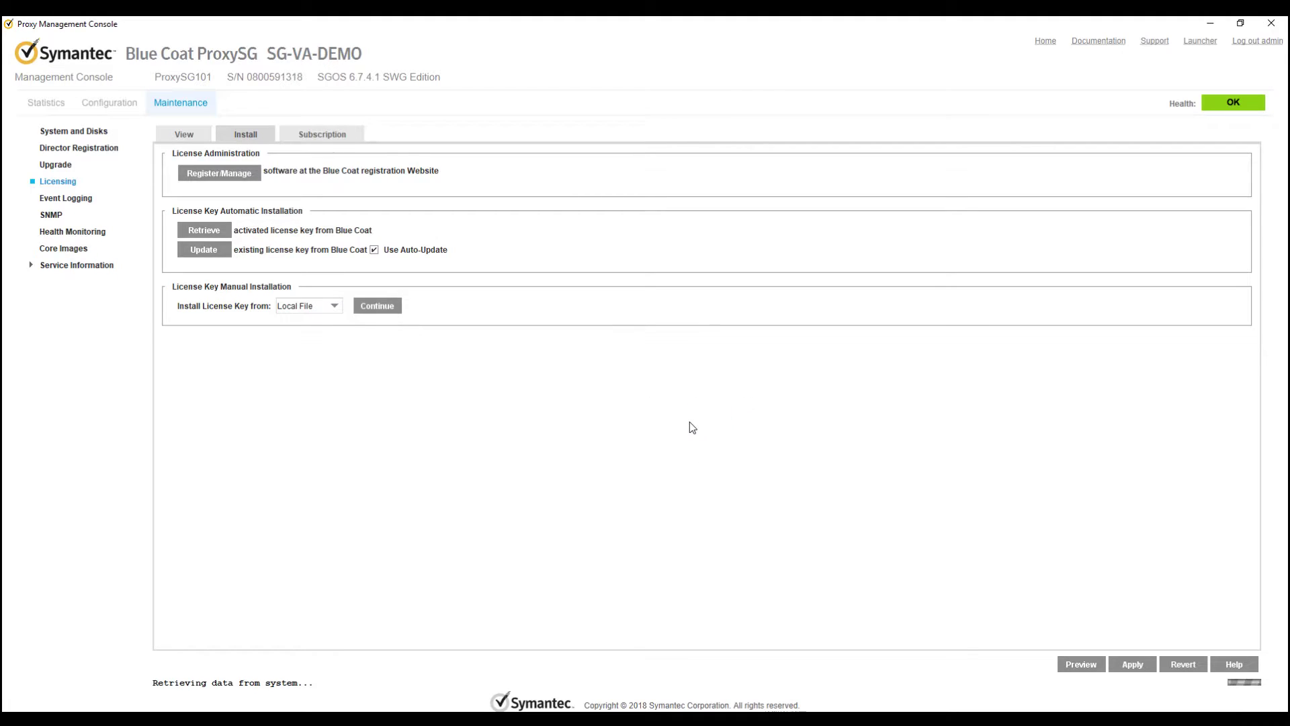
- In Content Filtering > General, enable the Blue Coat provider and leave Local Database unchecked
left_click(110, 103)
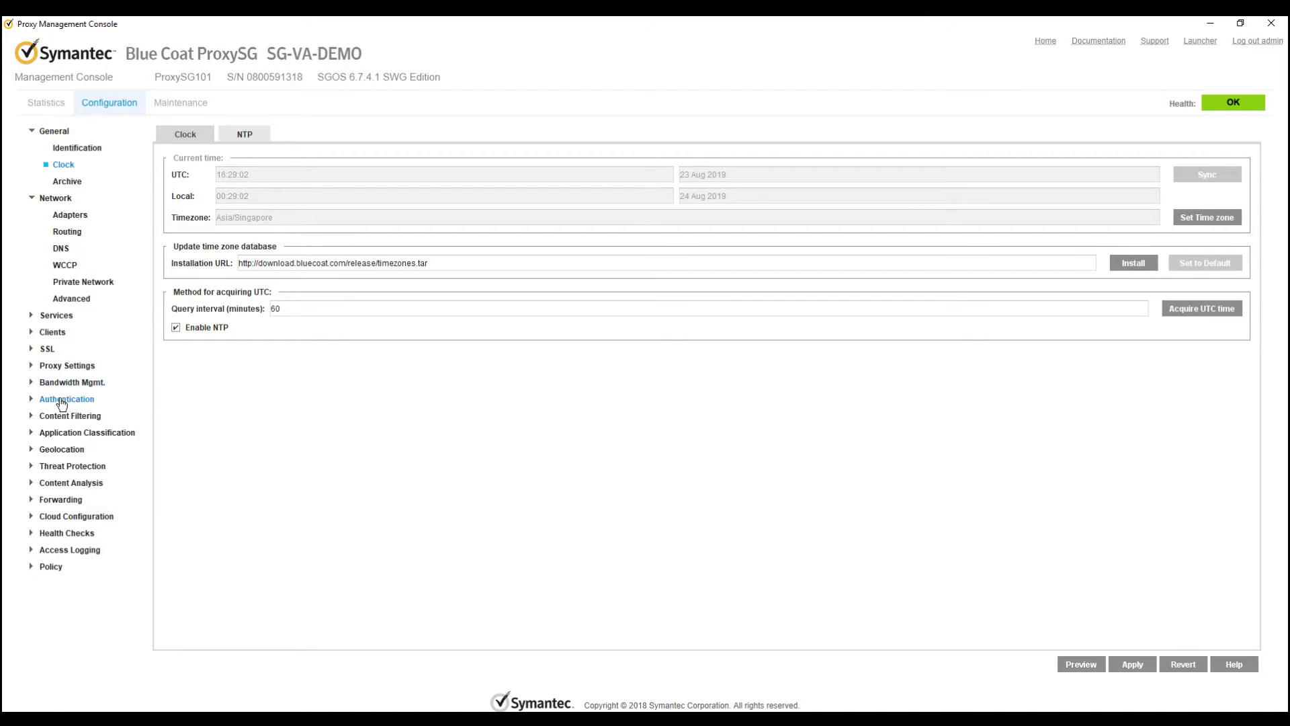
left_click(68, 418)
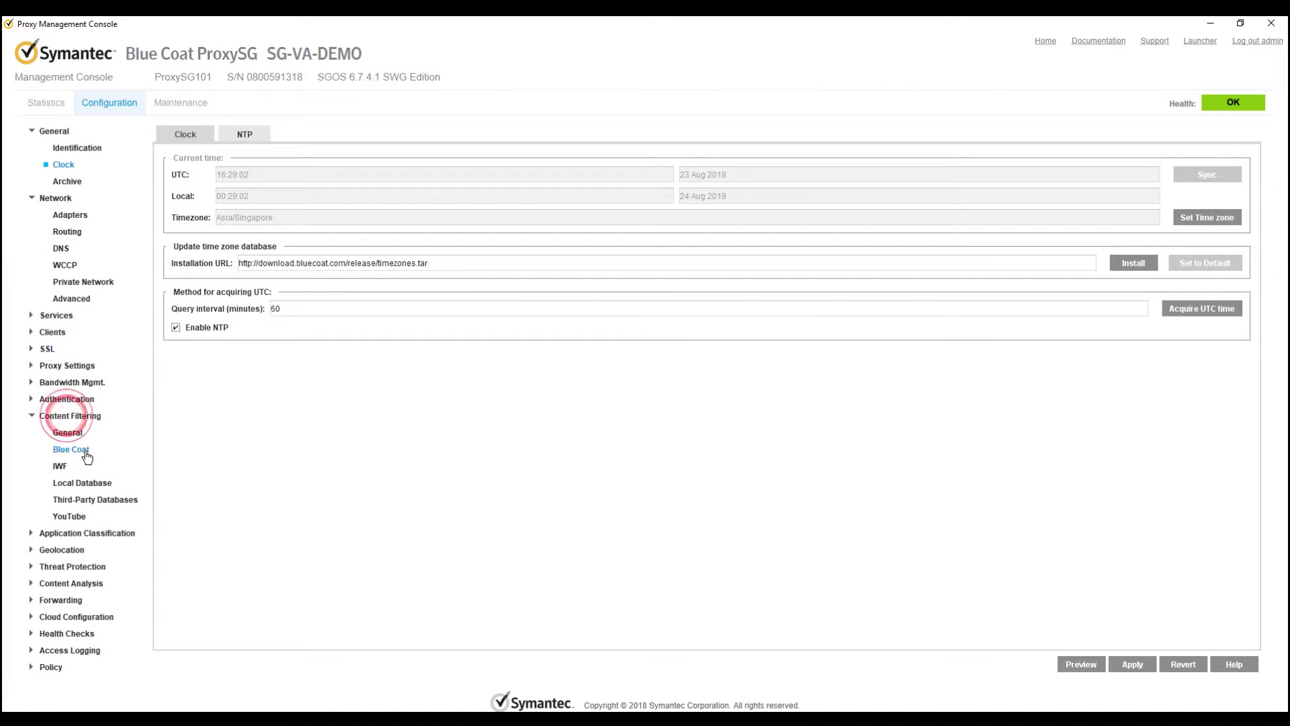
left_click(75, 433)
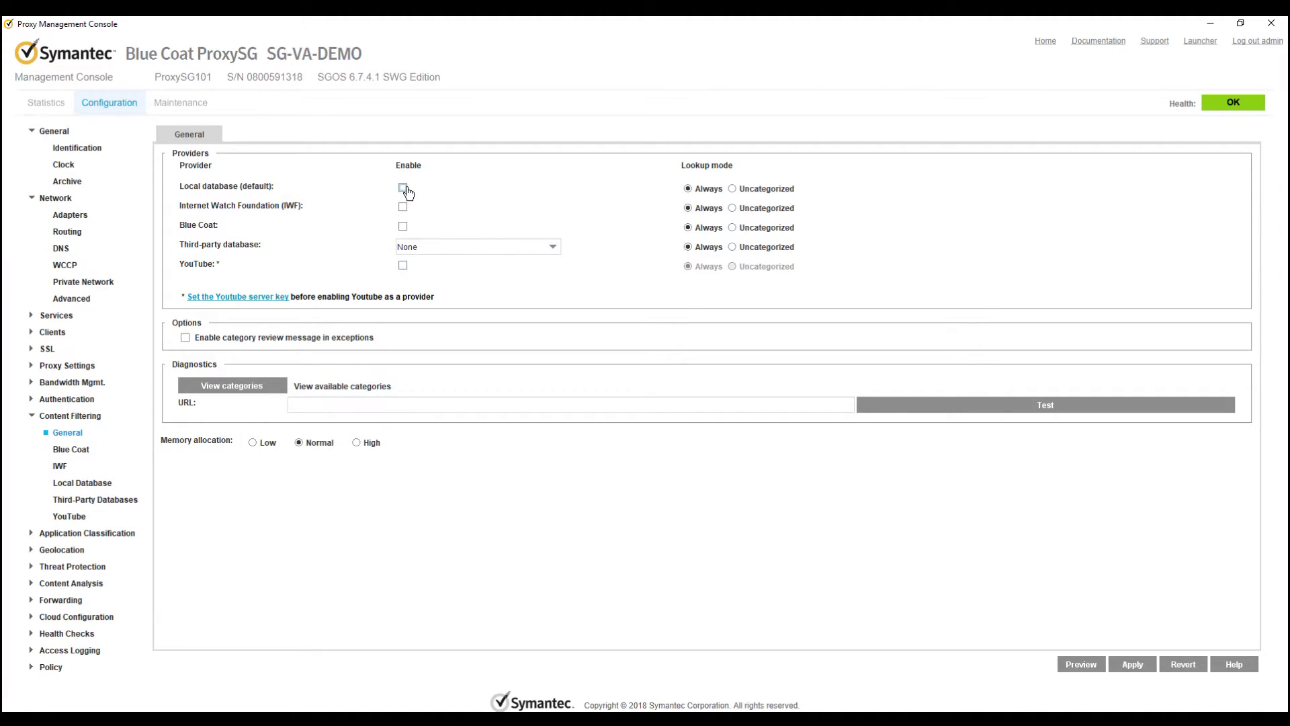
left_click(403, 187)
left_click(403, 188)
left_click(402, 225)
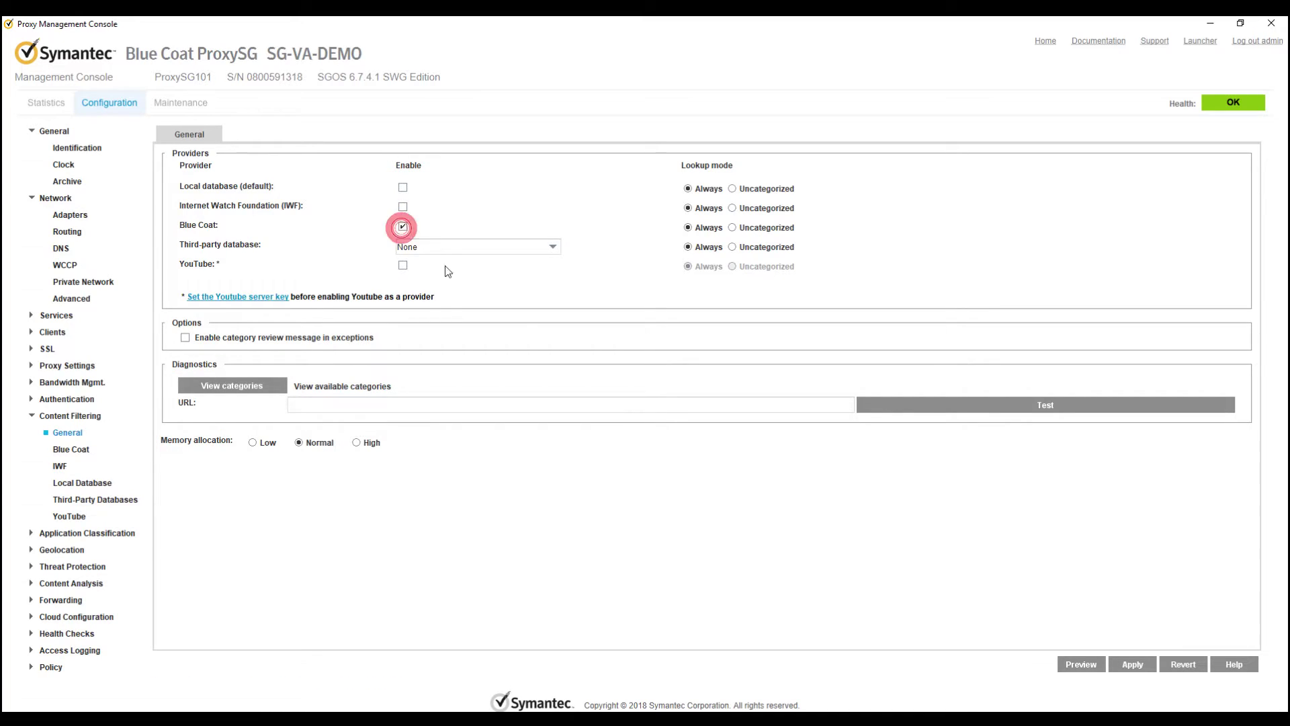
- Apply the provider change, review the commit warning that no database exists yet, and close it
left_click(1131, 664)
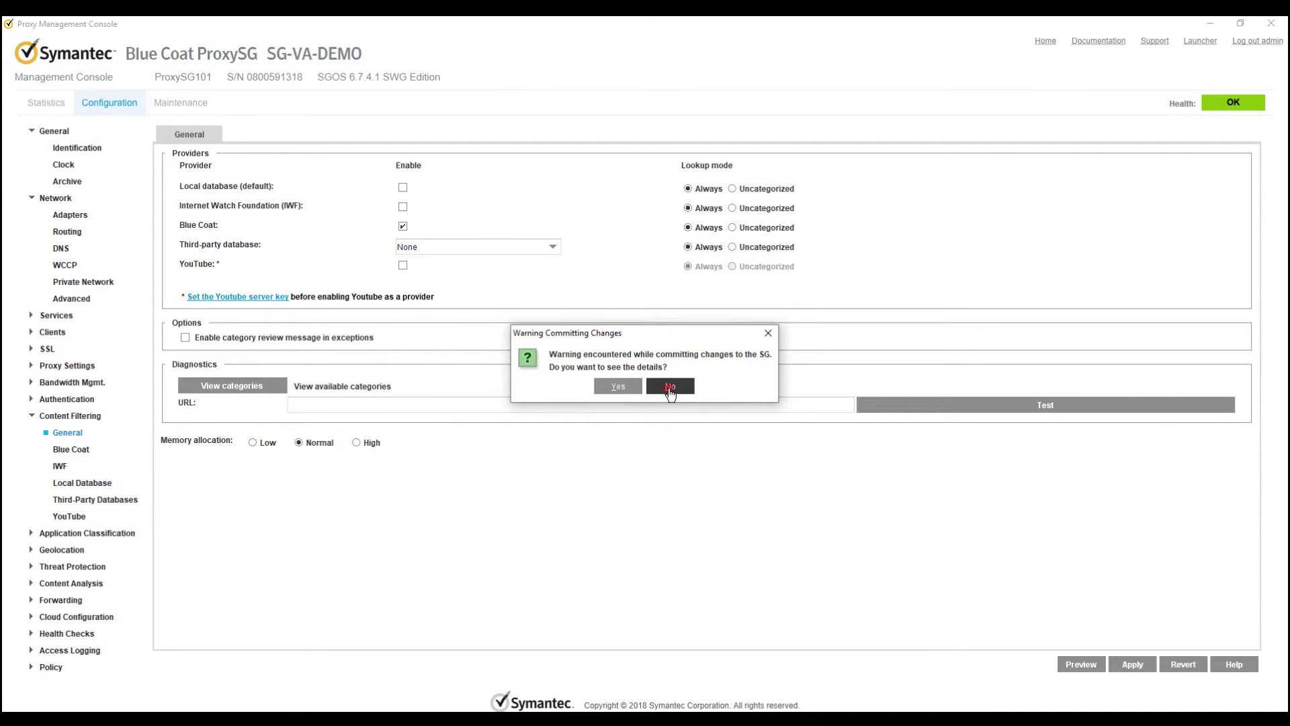
left_click(619, 387)
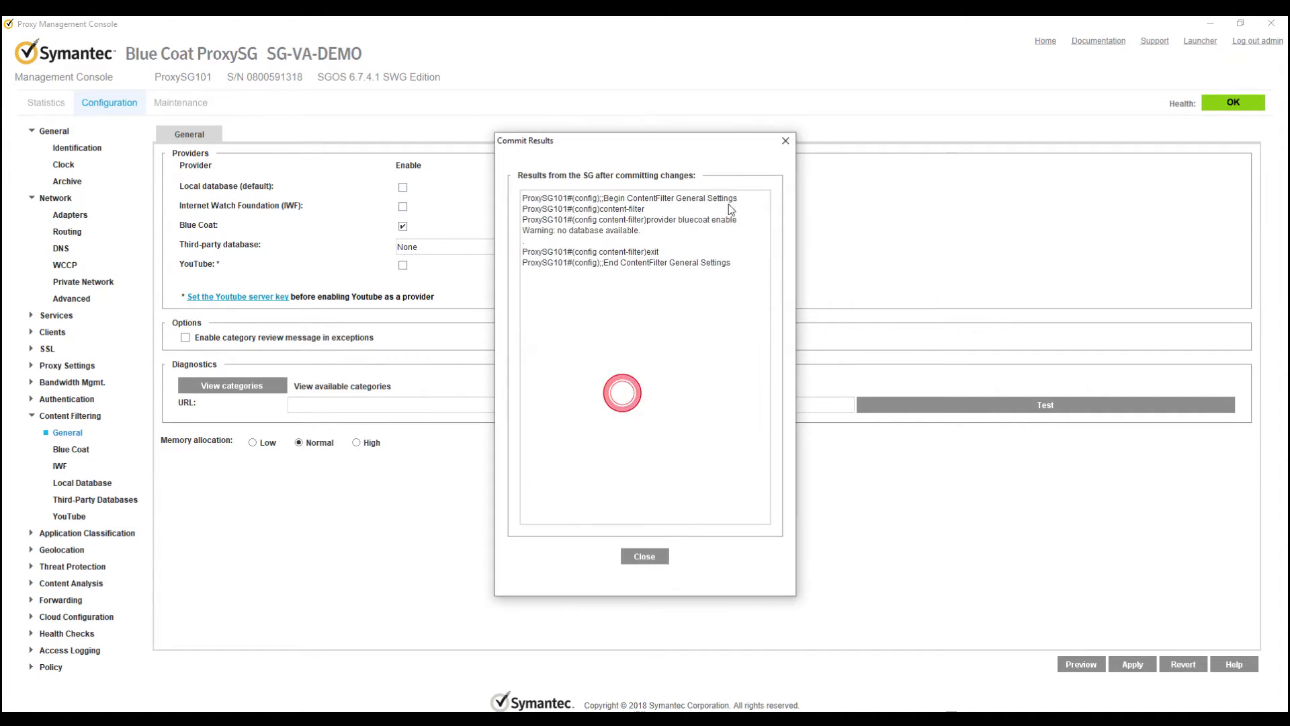
left_click(644, 557)
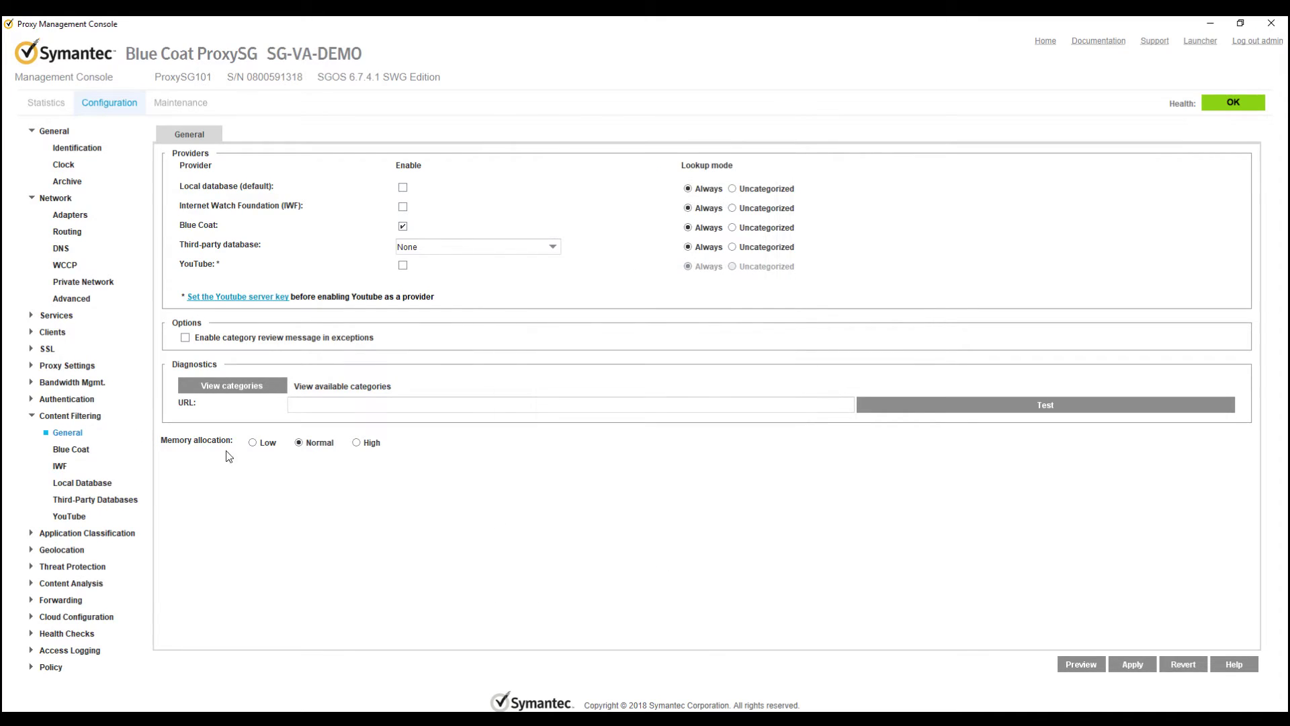
- Check the Blue Coat database's download source and update status, then return to Content Filtering General
left_click(73, 451)
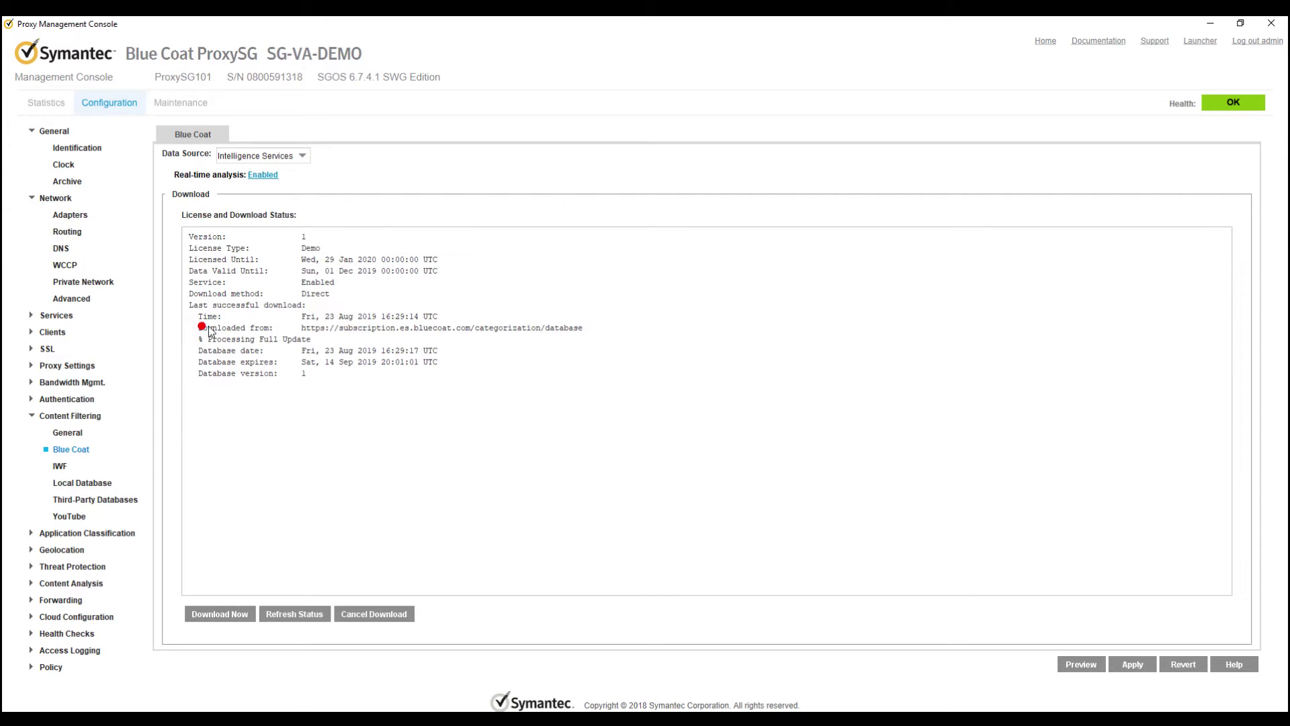
left_click_drag(202, 326, 534, 342)
left_click(478, 375)
left_click(67, 433)
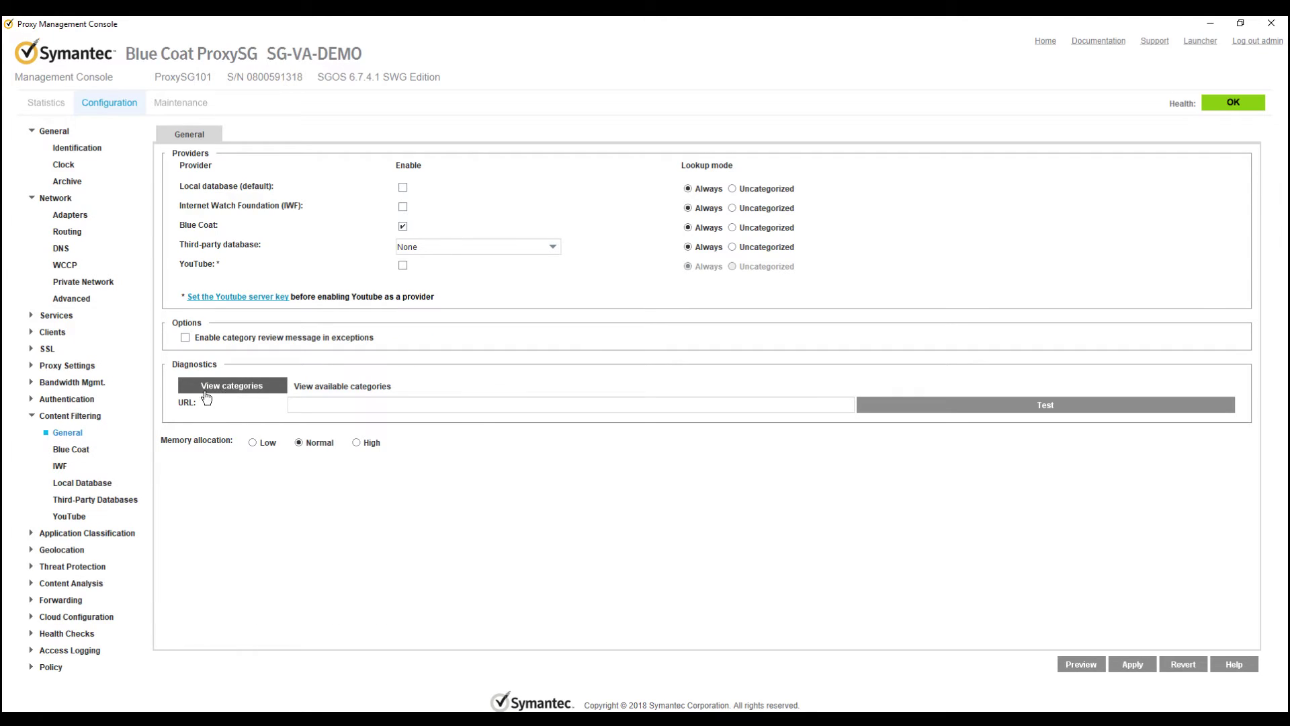
left_click(241, 393)
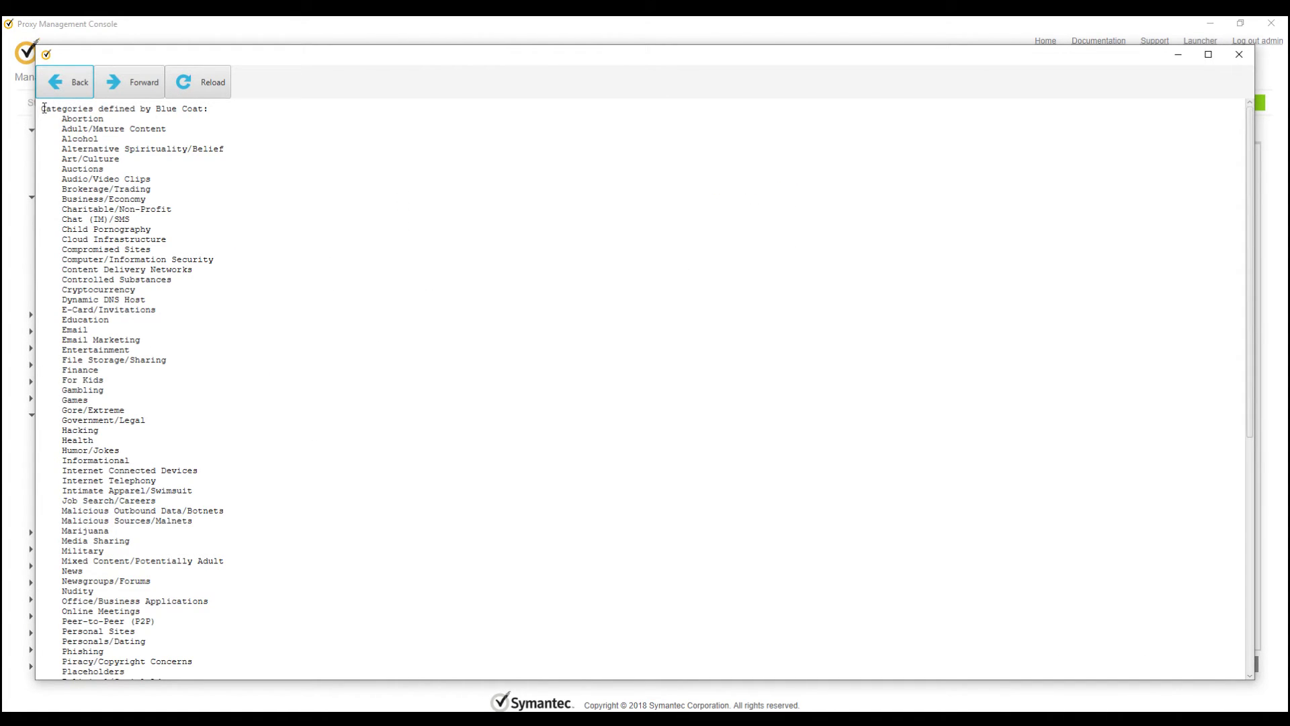
left_click_drag(44, 107, 222, 683)
left_click(189, 615)
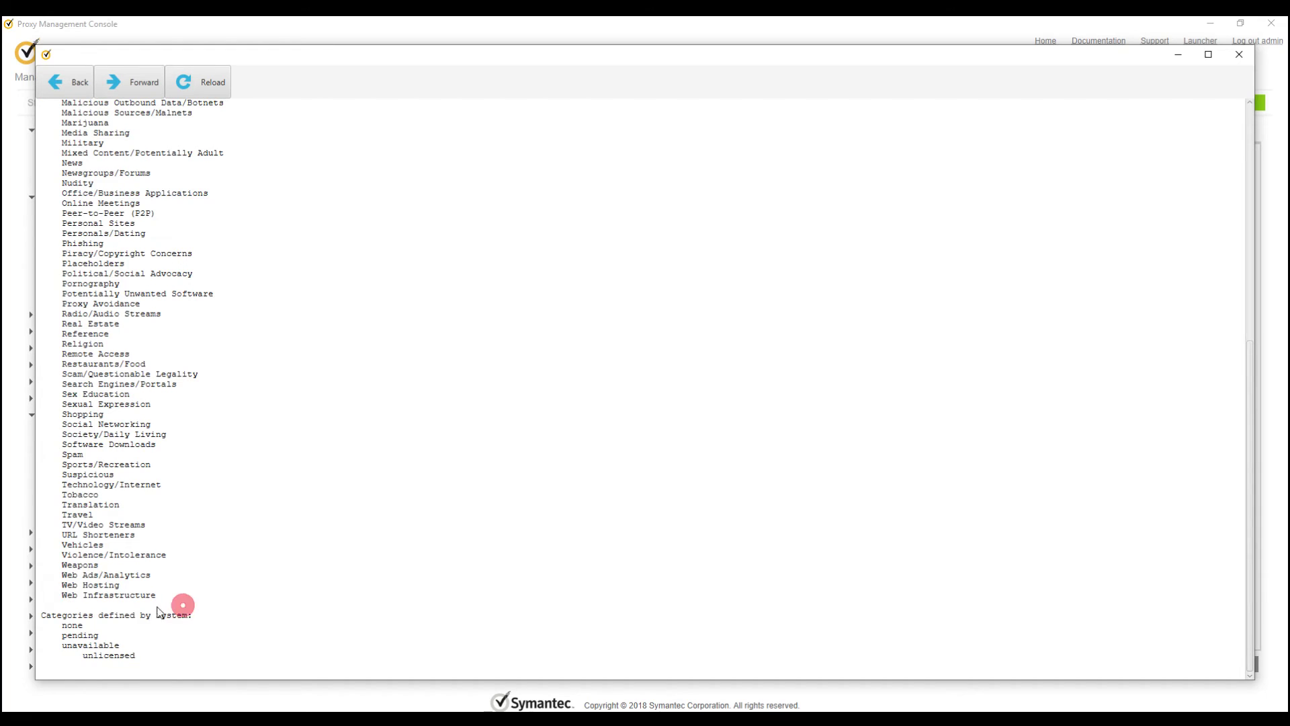
scroll(195, 551, "up", 5)
scroll(222, 403, "up", 3)
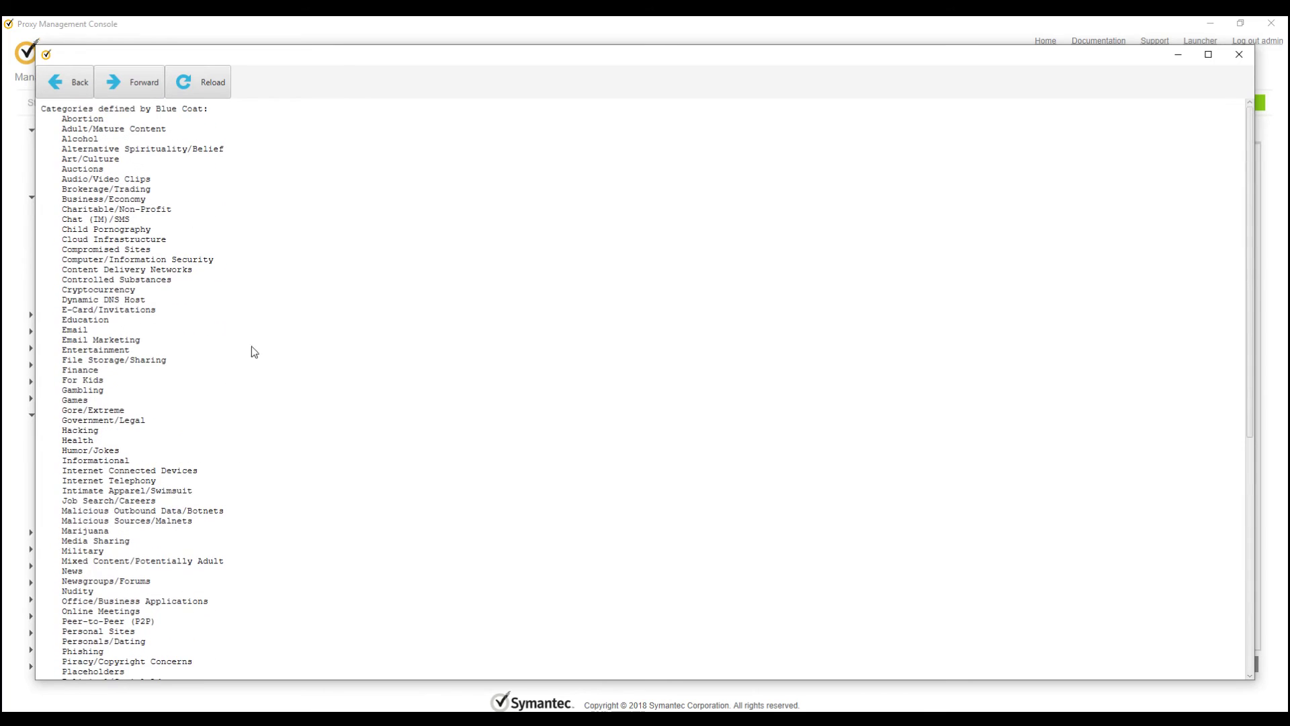
left_click(1240, 53)
left_click(457, 538)
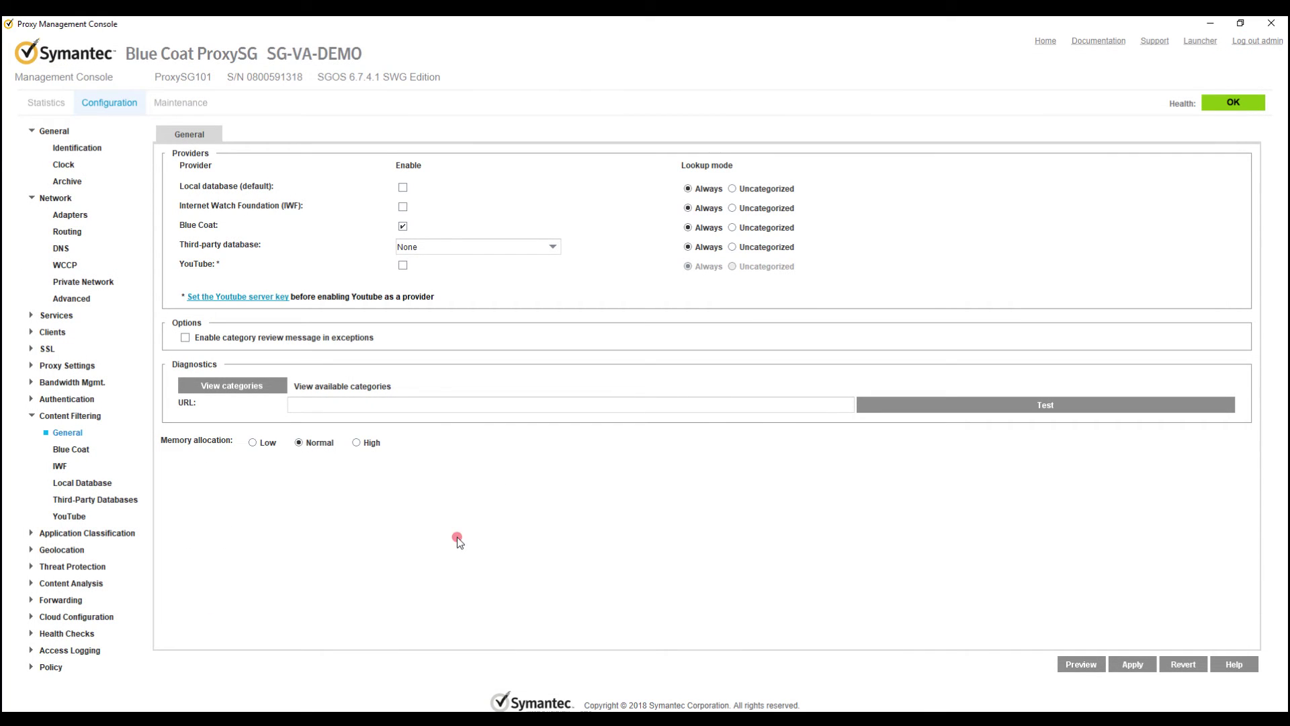